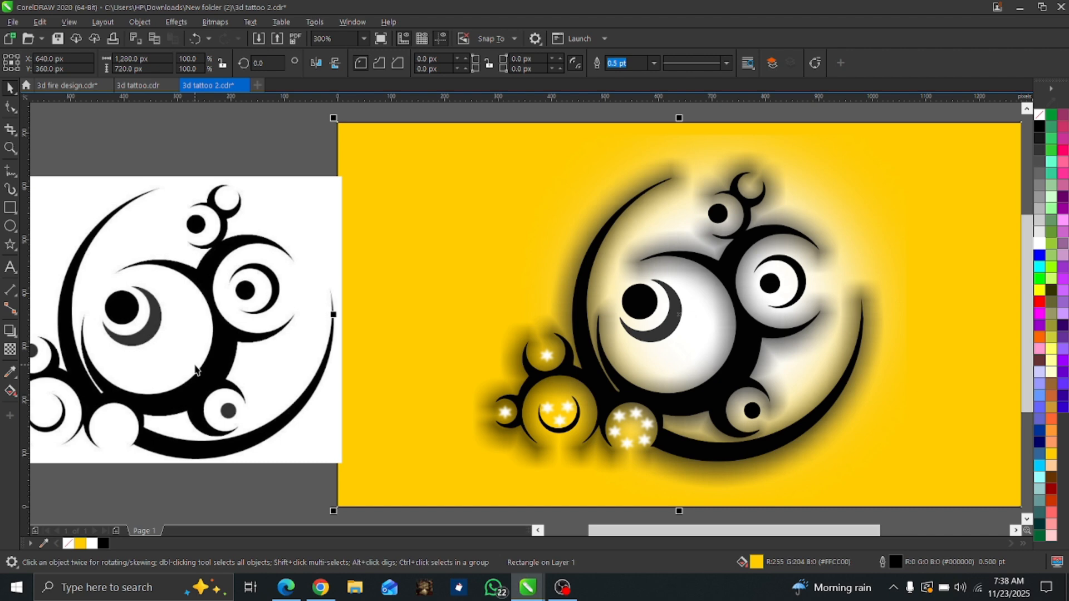
Move the black-and-white tattoo bitmap closer to the finished artwork and vectorize it with Quick Trace.
{"action": "left_click", "coordinate": [206, 335]}
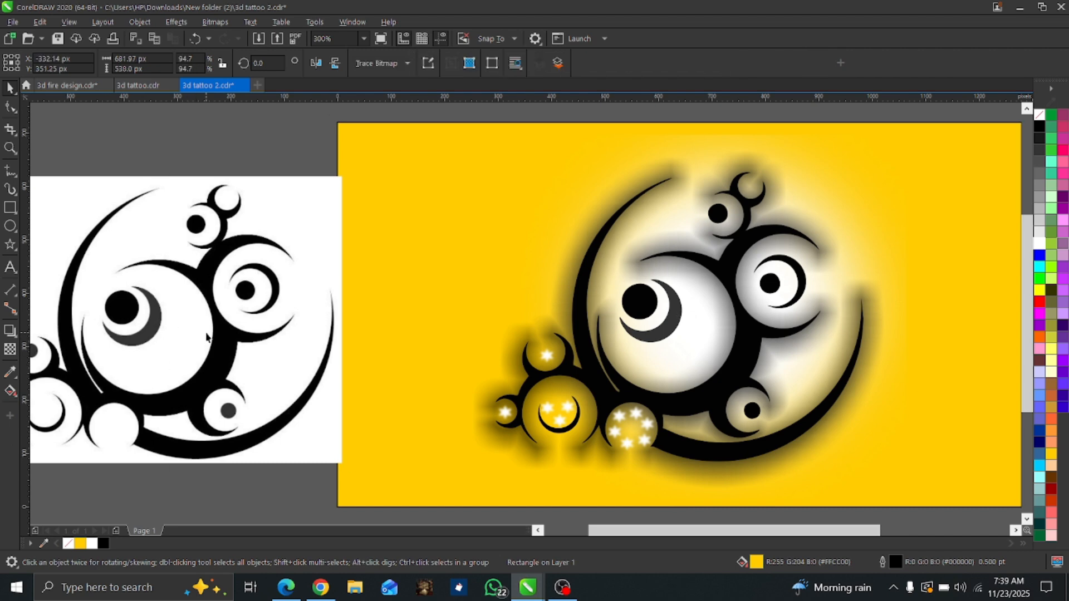
{"action": "left_click_drag", "start_coordinate": [148, 315], "coordinate": [278, 295]}
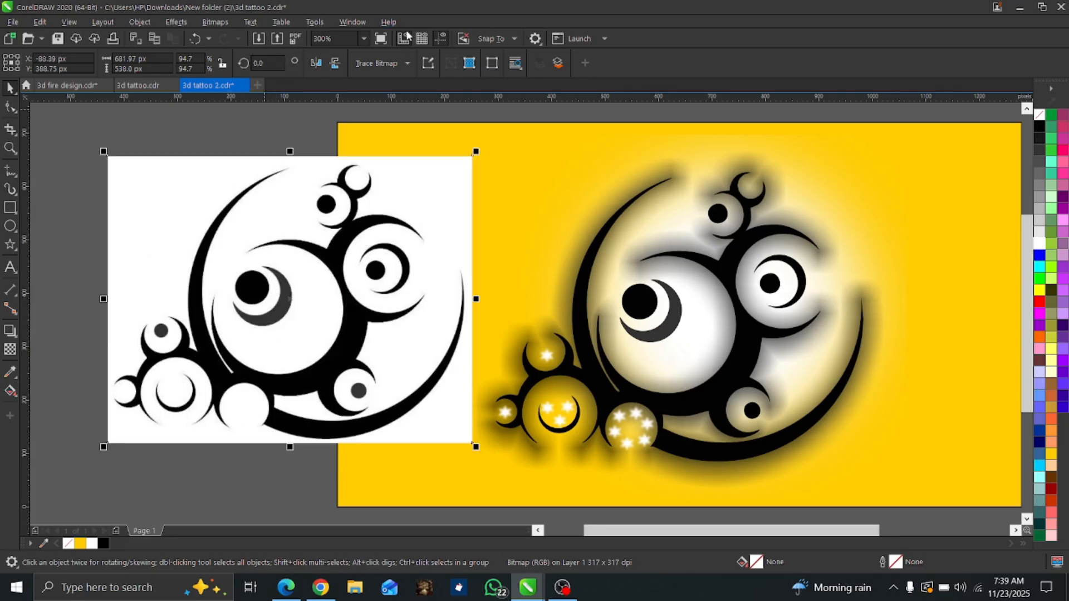
{"action": "left_click", "coordinate": [399, 63]}
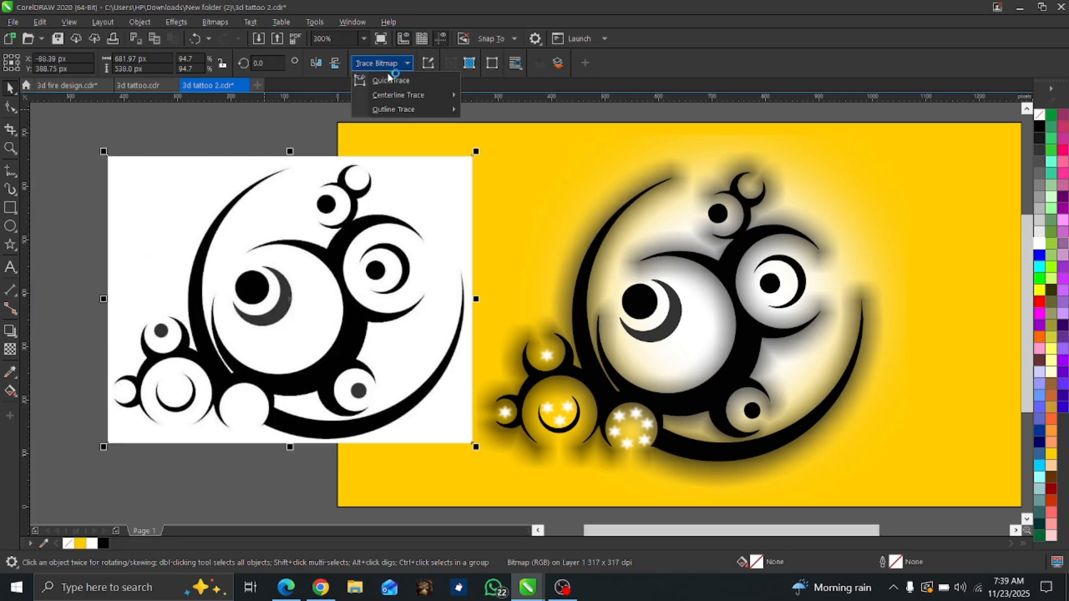
{"action": "left_click", "coordinate": [389, 81]}
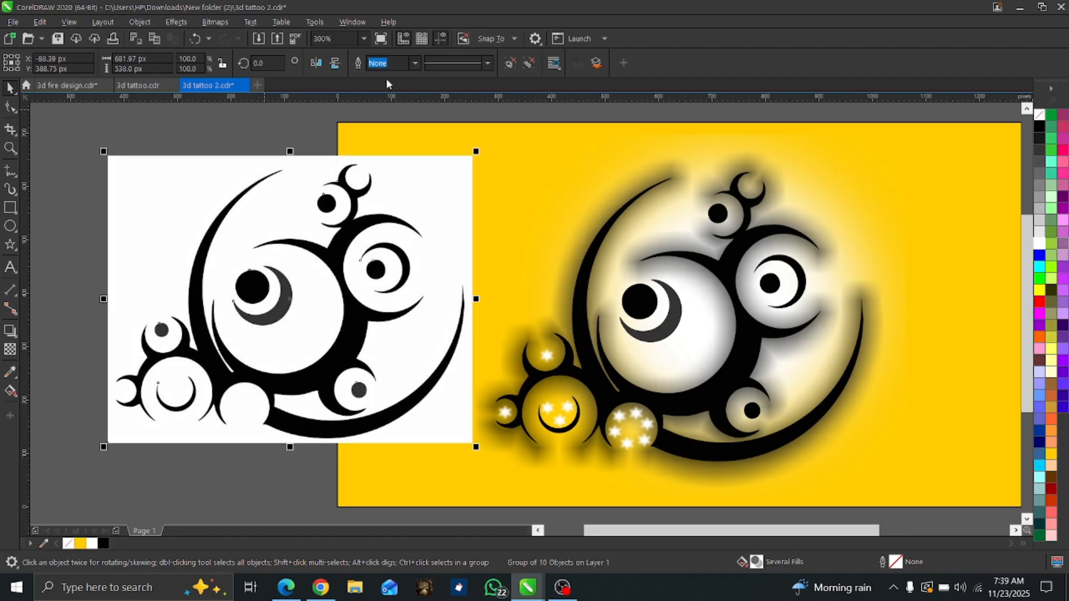
Ungroup all the traced objects and delete the white background and the original bitmap behind them.
{"action": "left_click", "coordinate": [528, 64]}
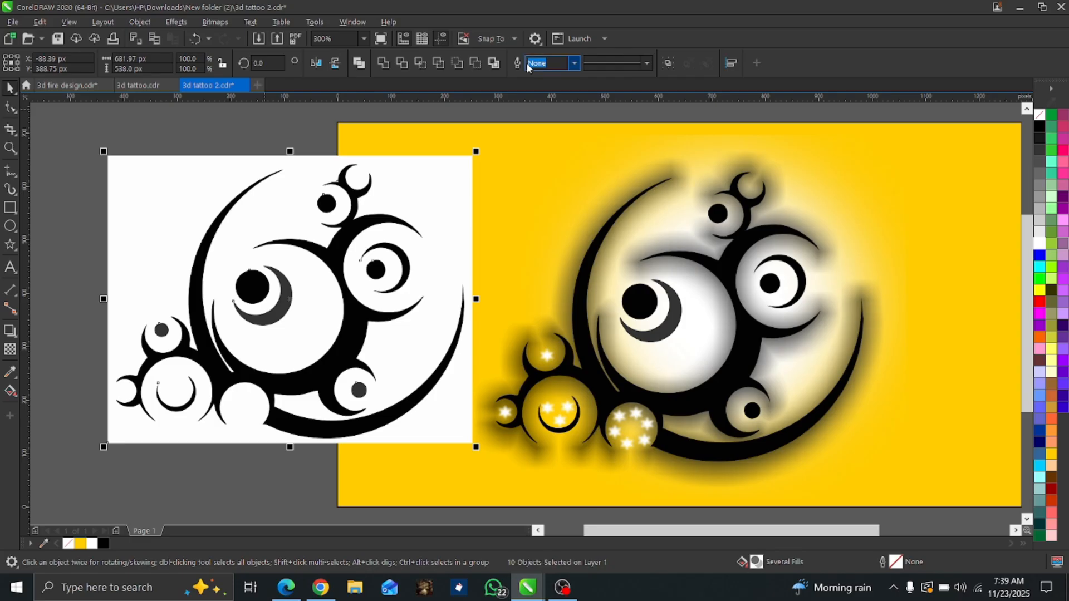
{"action": "left_click", "coordinate": [86, 243]}
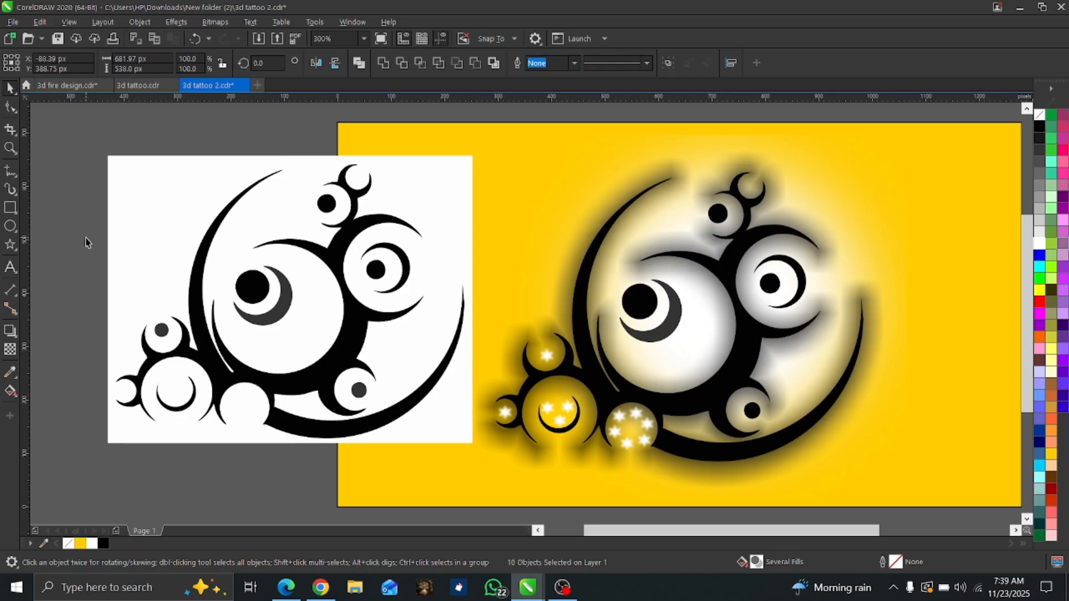
{"action": "left_click", "coordinate": [152, 196]}
{"action": "left_click_drag", "start_coordinate": [98, 245], "coordinate": [98, 248]}
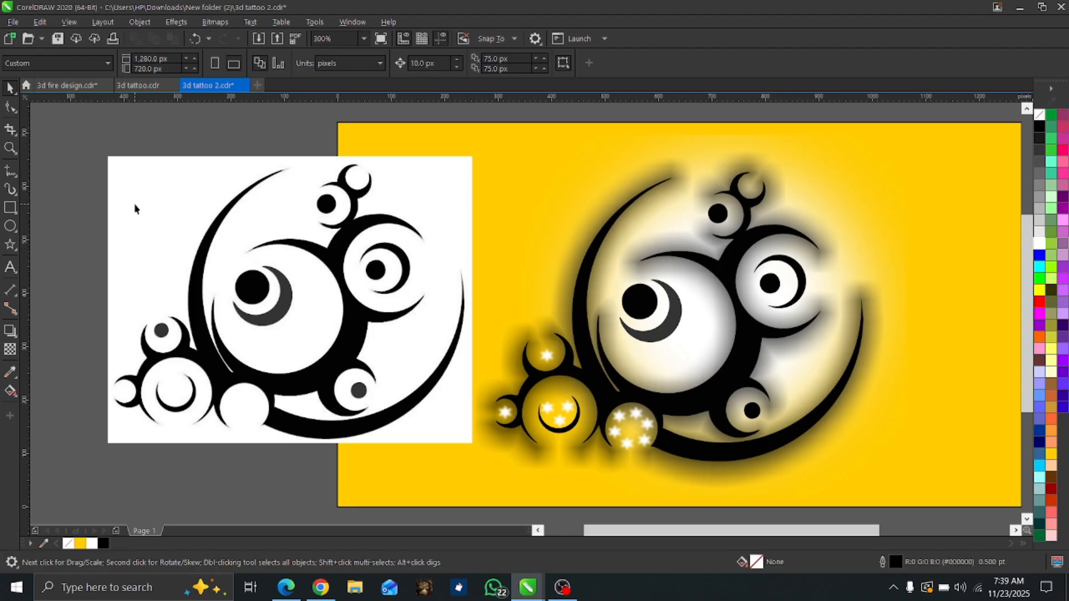
{"action": "left_click_drag", "start_coordinate": [138, 208], "coordinate": [77, 248]}
{"action": "key", "text": "Delete"}
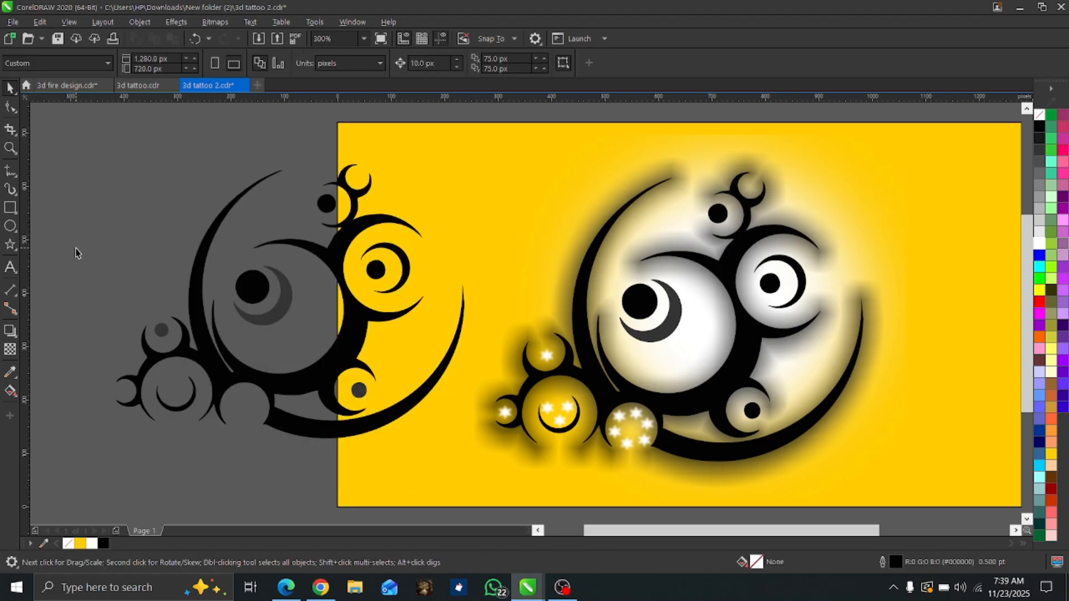
Fill the dark grey crescent in the largest circle and the grey dot in the lower-right circle with black.
{"action": "left_click", "coordinate": [275, 323]}
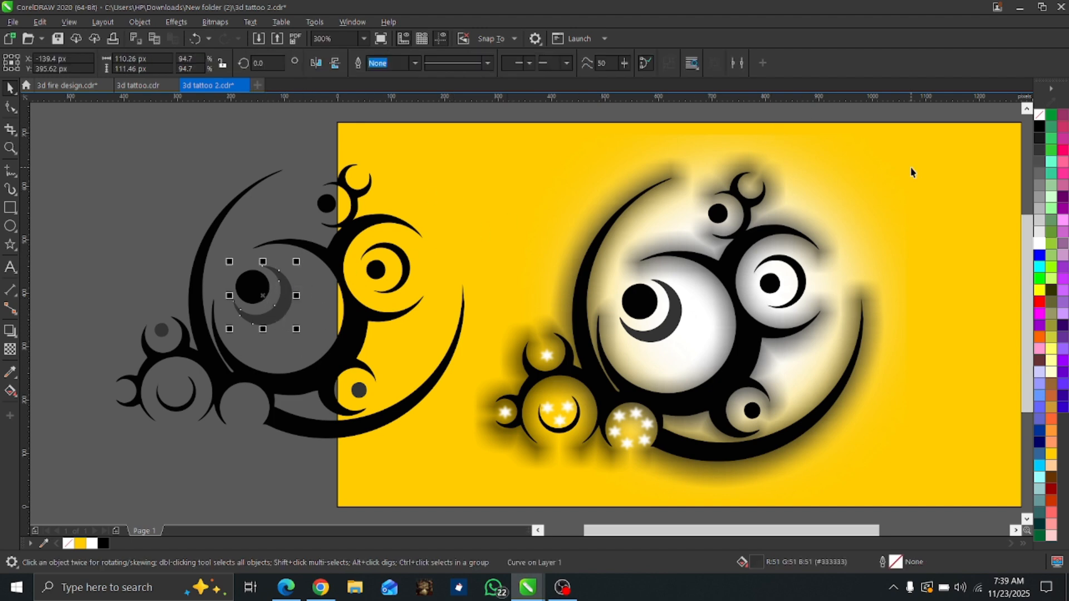
{"action": "left_click", "coordinate": [1040, 128]}
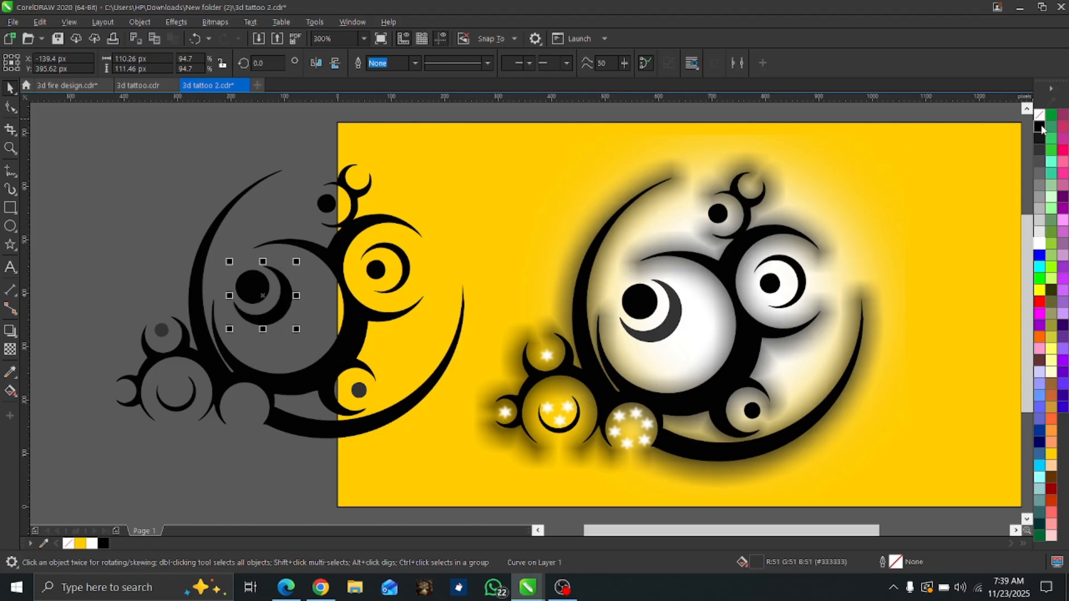
{"action": "left_click", "coordinate": [359, 392]}
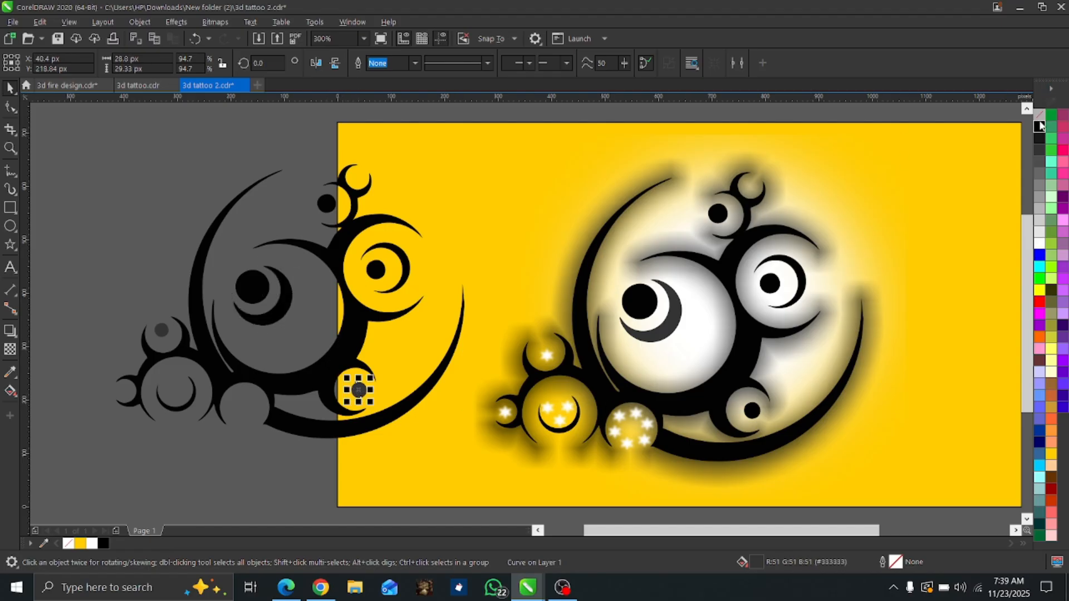
{"action": "left_click", "coordinate": [1040, 127]}
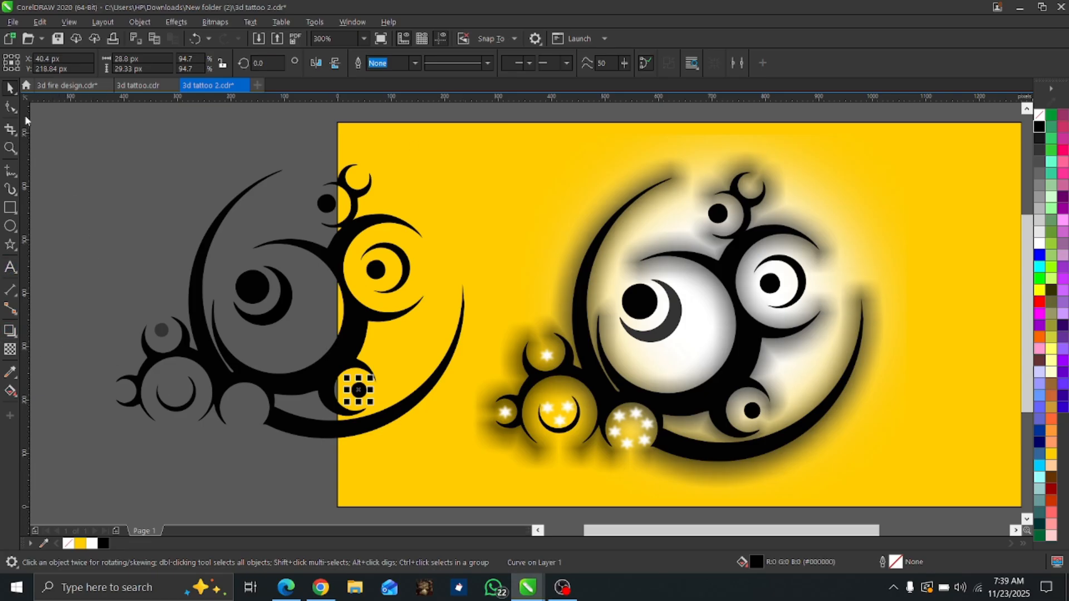
Draw a five-pointed star about 50 px wide beside the traced tattoo, with white fill and white outline.
{"action": "left_click", "coordinate": [14, 231]}
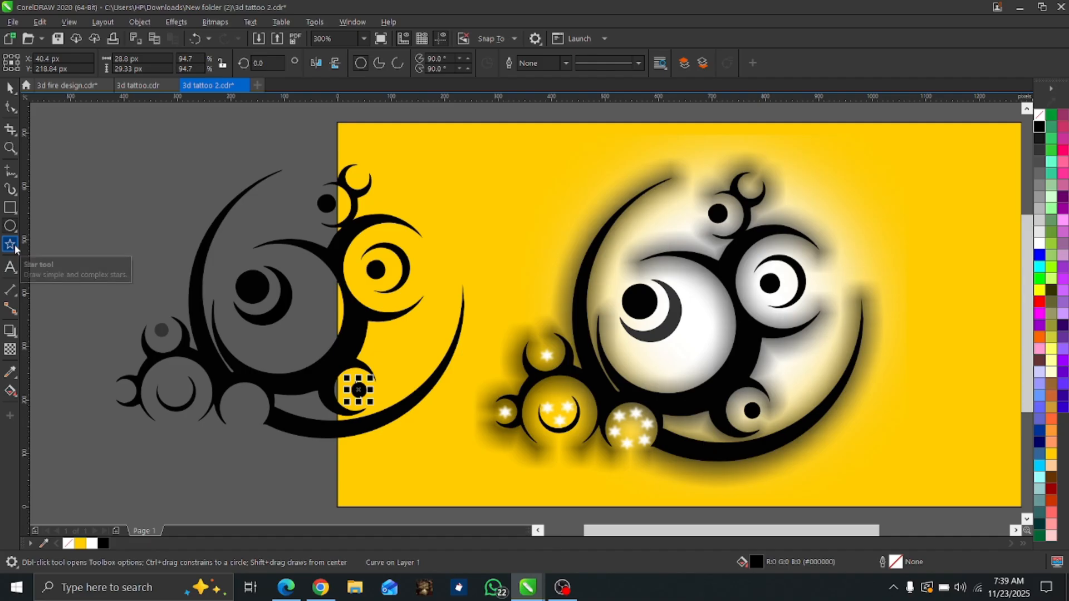
{"action": "left_click", "coordinate": [13, 246]}
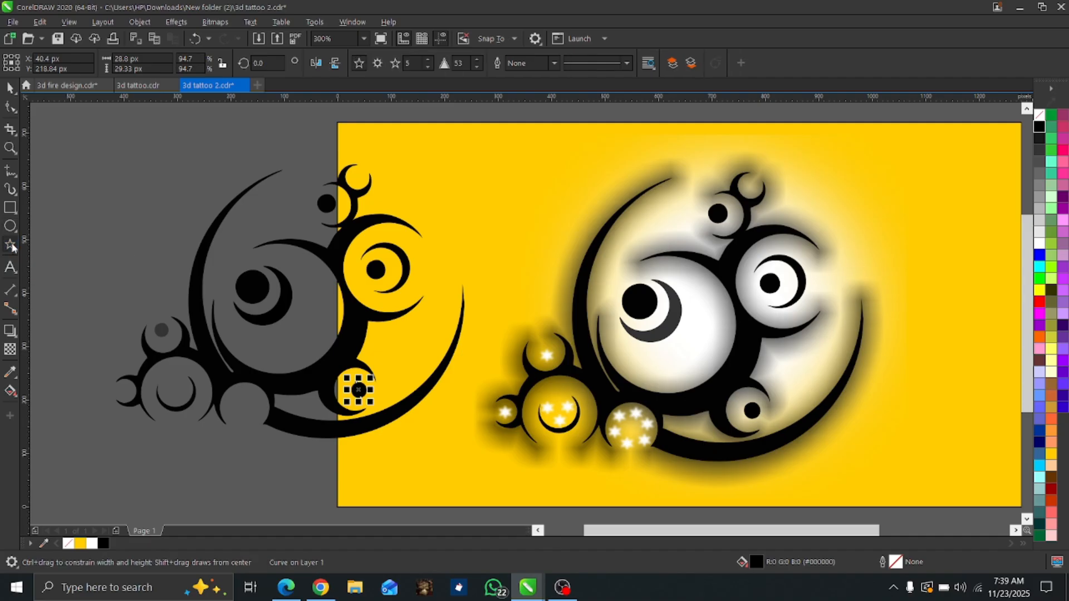
{"action": "left_click_drag", "start_coordinate": [95, 226], "coordinate": [125, 256]}
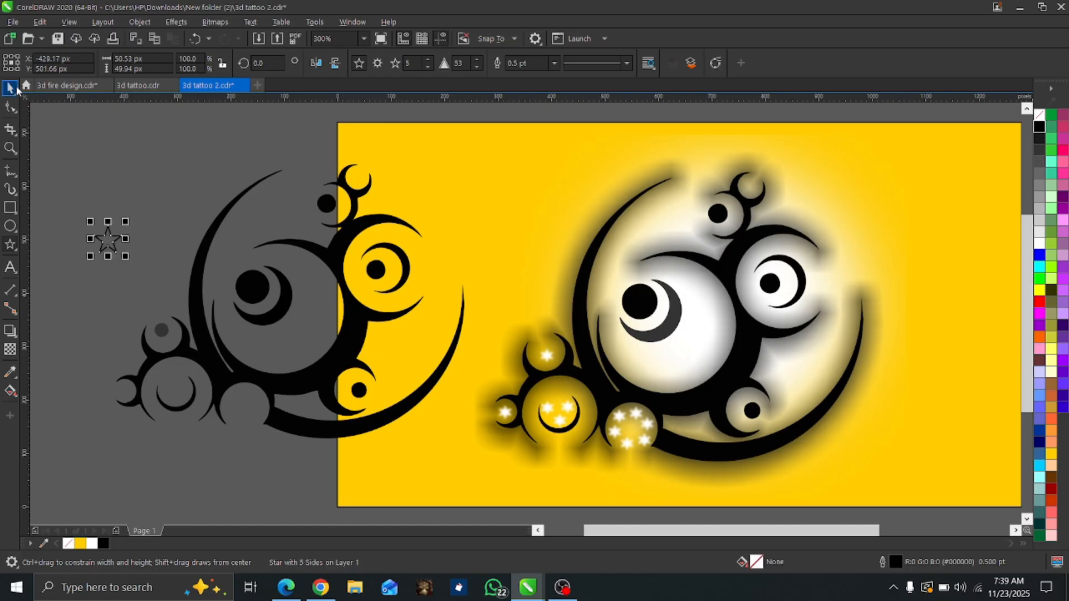
{"action": "left_click", "coordinate": [15, 88]}
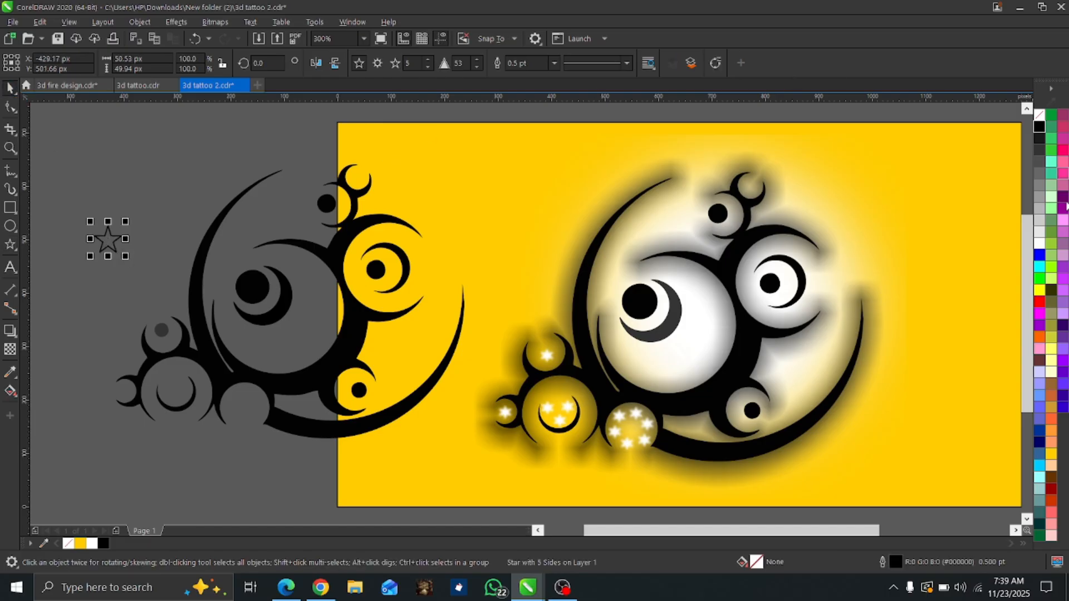
{"action": "left_click", "coordinate": [1039, 243]}
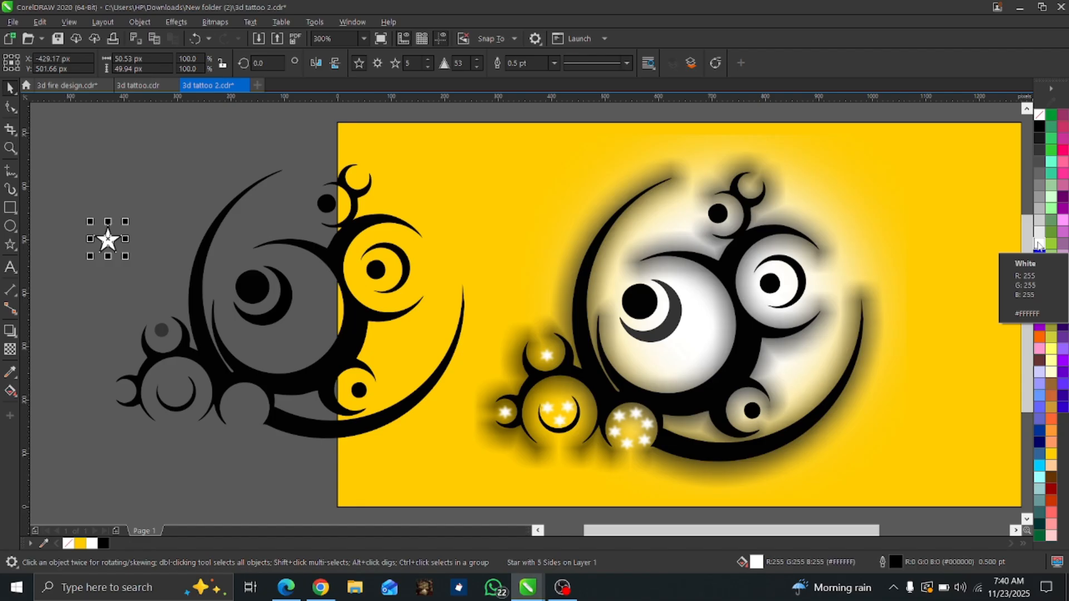
{"action": "right_click", "coordinate": [1038, 244]}
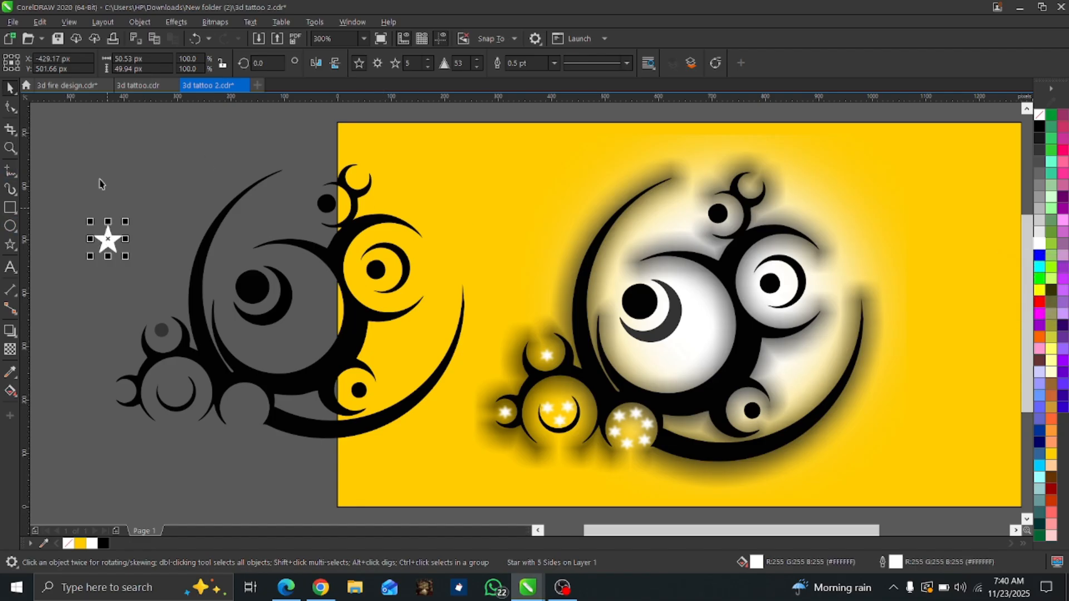
Convert the star to a 300 dpi RGB bitmap with transparent background and apply a Gaussian Blur of 3 pixels radius.
{"action": "left_click", "coordinate": [217, 22]}
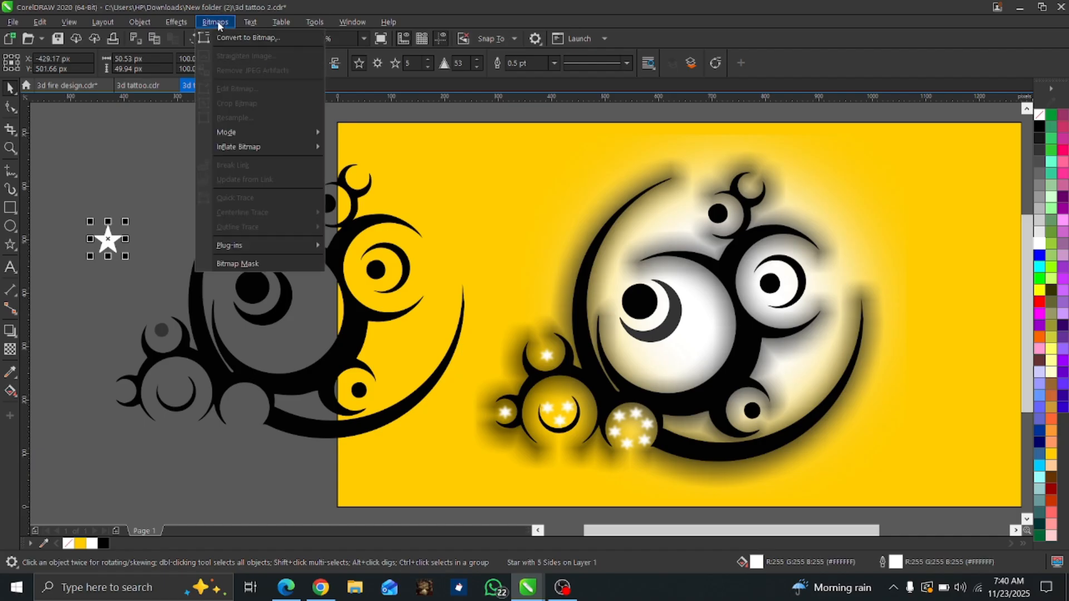
{"action": "left_click", "coordinate": [231, 39]}
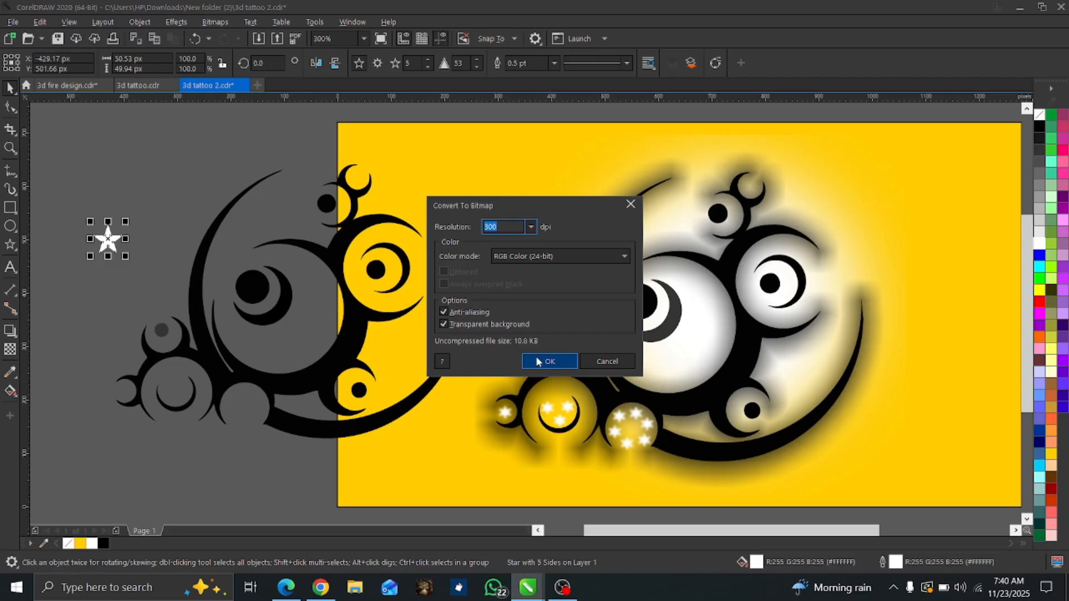
{"action": "left_click", "coordinate": [549, 362]}
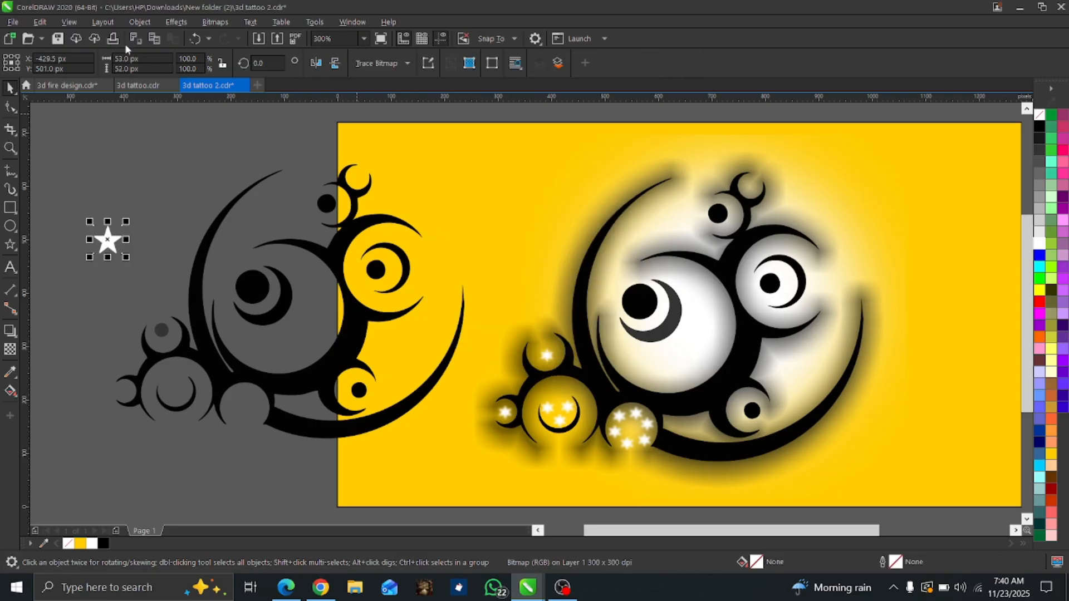
{"action": "left_click", "coordinate": [173, 24]}
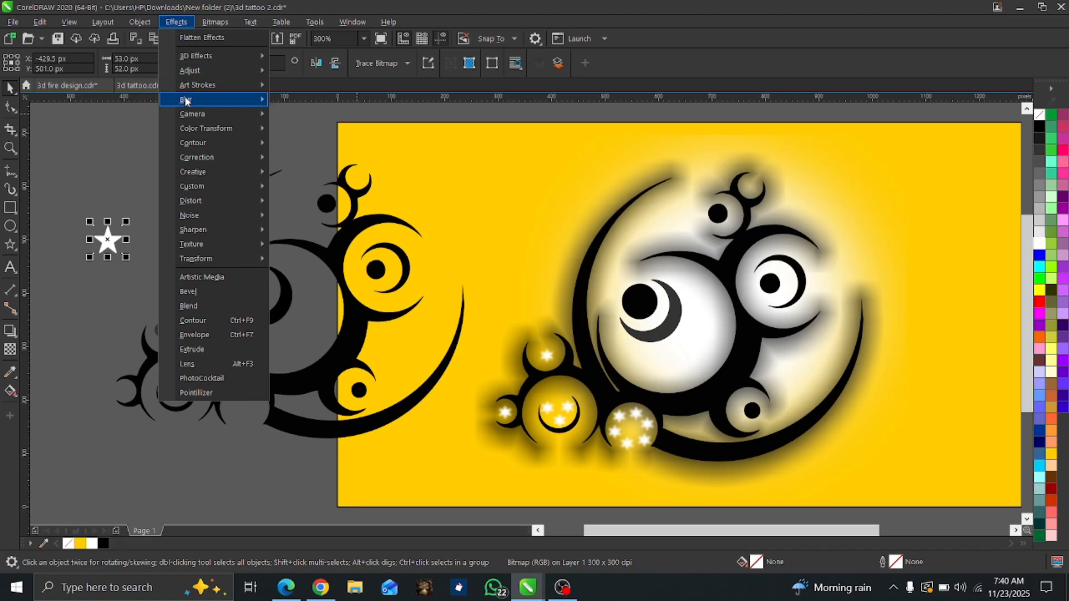
{"action": "mouse_move", "coordinate": [186, 101]}
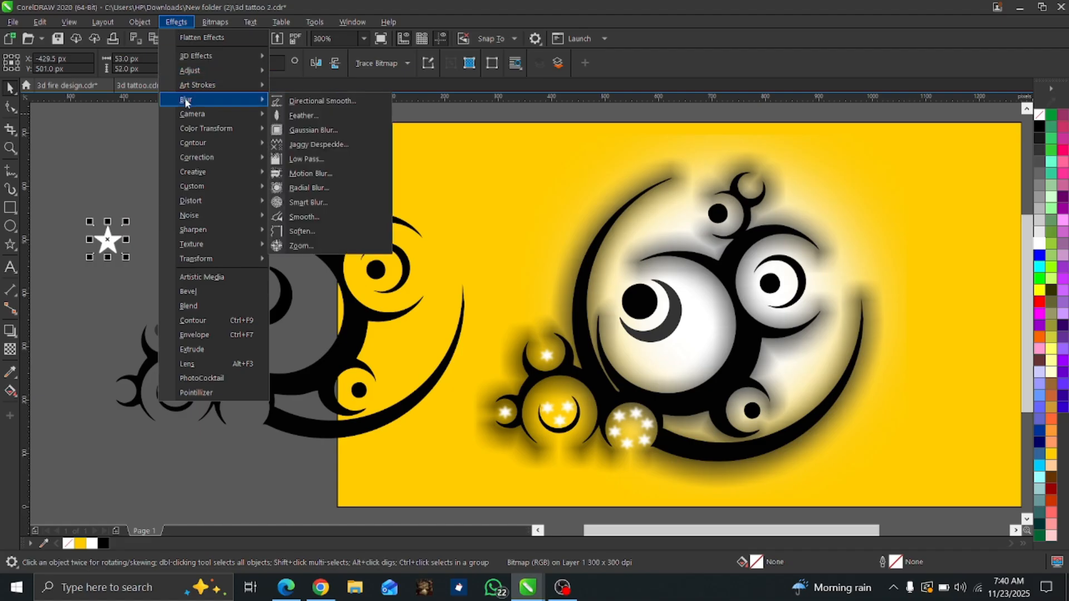
{"action": "left_click", "coordinate": [302, 131]}
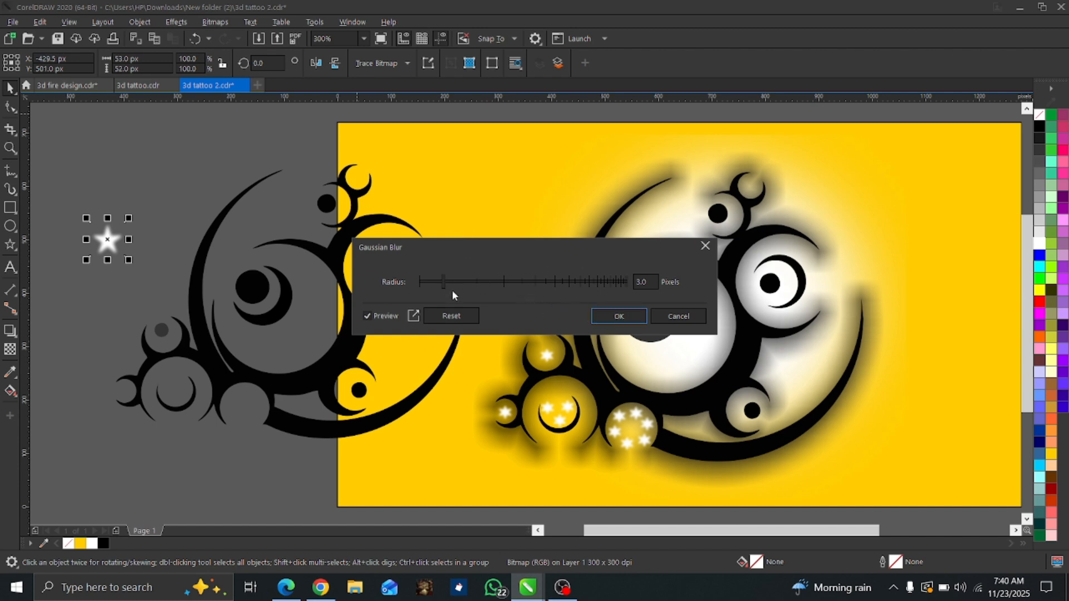
{"action": "left_click", "coordinate": [591, 316]}
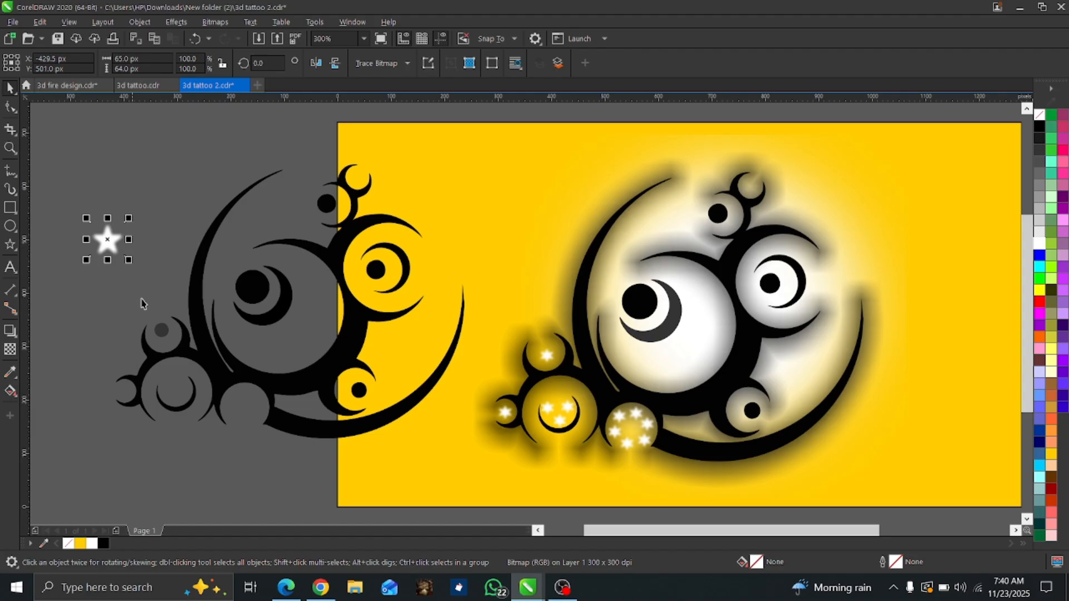
Delete the grey dot in the small upper-left circle and place the blurred star there, scaled to 74%.
{"action": "left_click", "coordinate": [162, 331]}
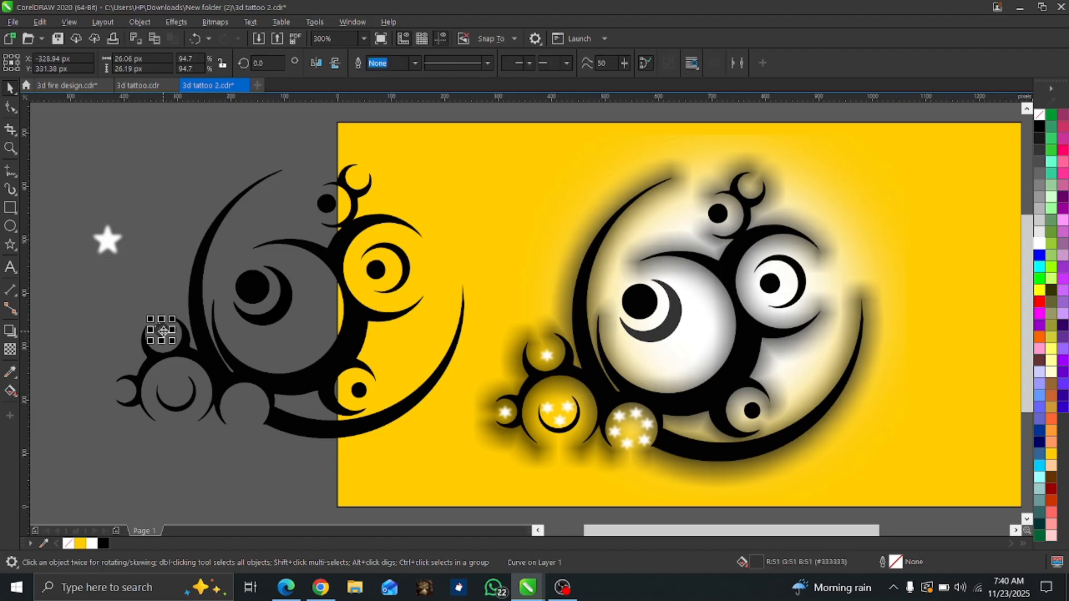
{"action": "left_click", "coordinate": [108, 241]}
{"action": "left_click", "coordinate": [107, 241]}
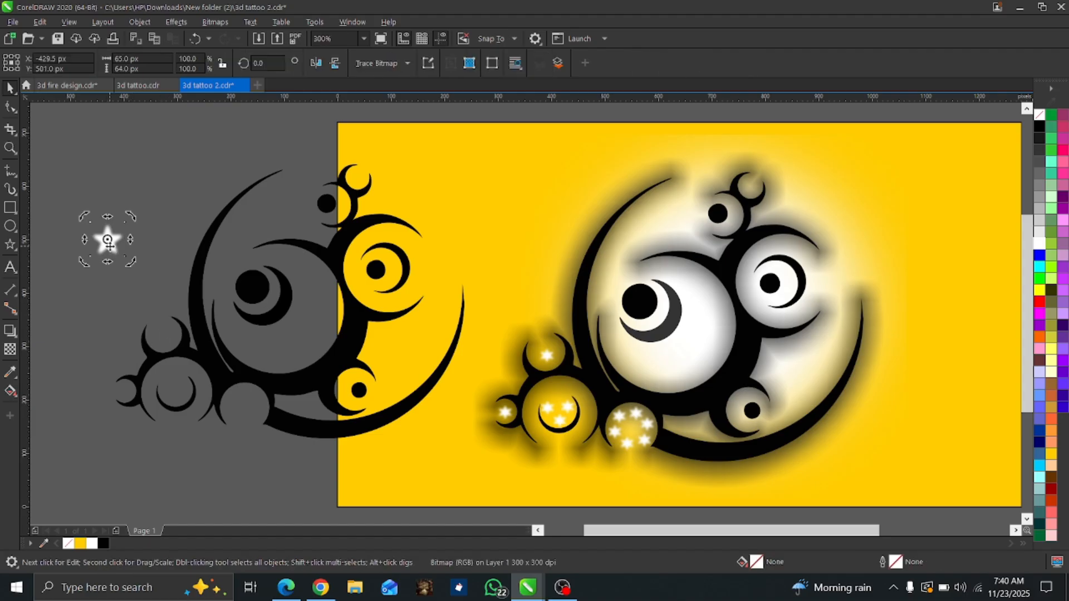
{"action": "left_click", "coordinate": [107, 240]}
{"action": "left_click_drag", "start_coordinate": [108, 241], "coordinate": [166, 334]}
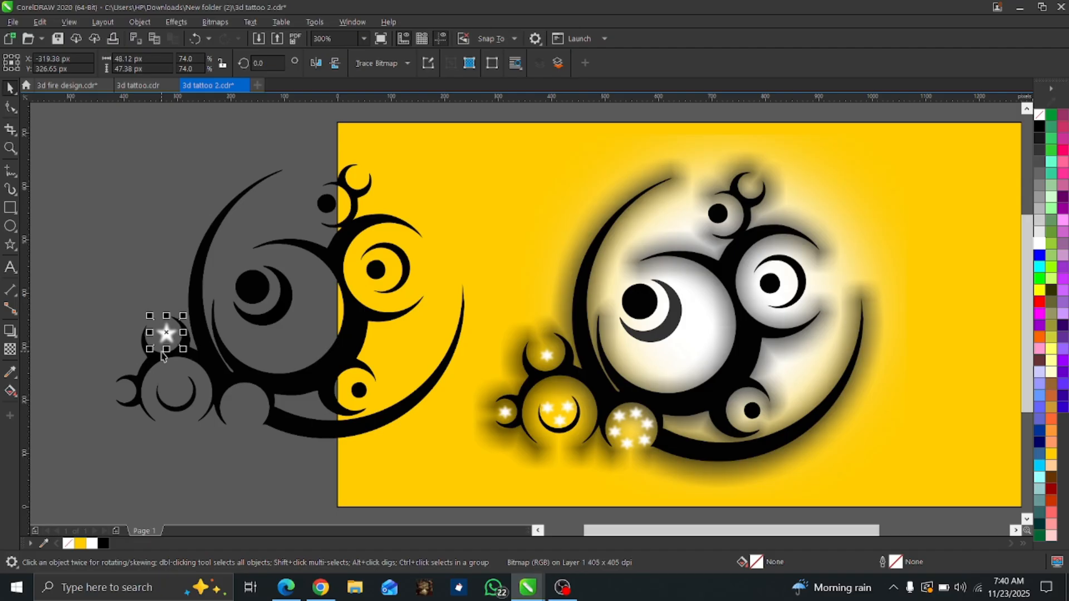
Duplicate the star, place the copy inside the crescent of the larger left circle and scale it to about 43%.
{"action": "key", "text": "ctrl+d"}
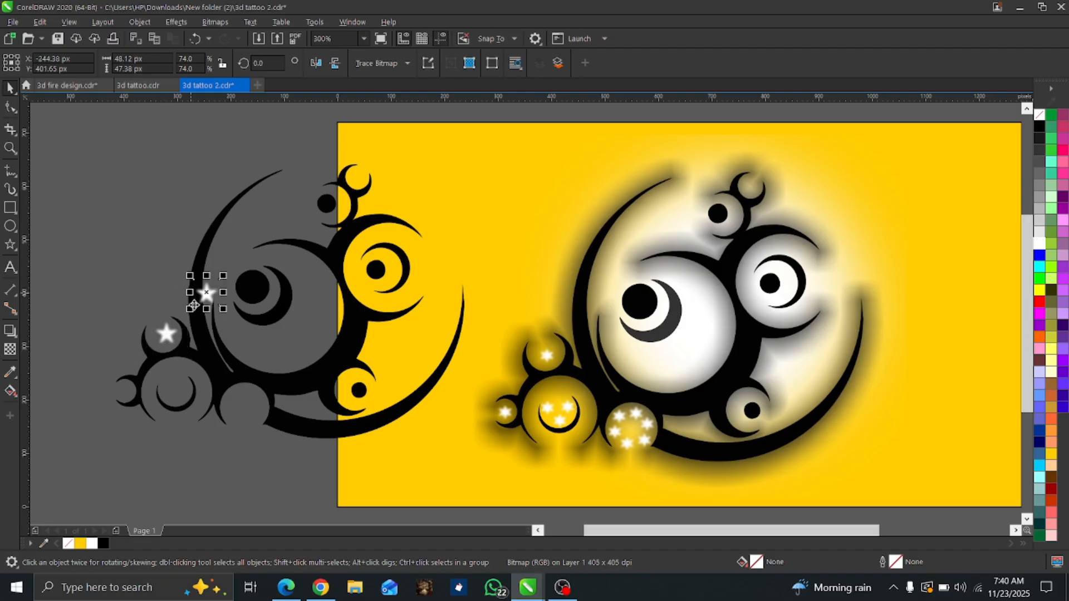
{"action": "left_click_drag", "start_coordinate": [208, 293], "coordinate": [182, 388]}
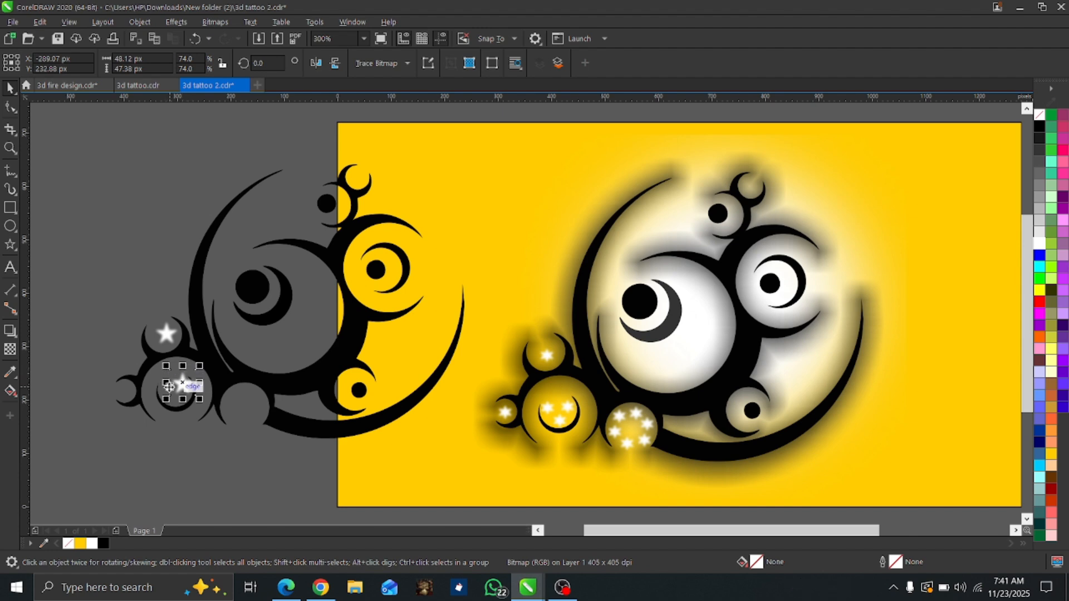
{"action": "scroll", "coordinate": [168, 384], "scroll_direction": "up", "scroll_amount": 2}
{"action": "scroll", "coordinate": [166, 396], "scroll_direction": "up", "scroll_amount": 2}
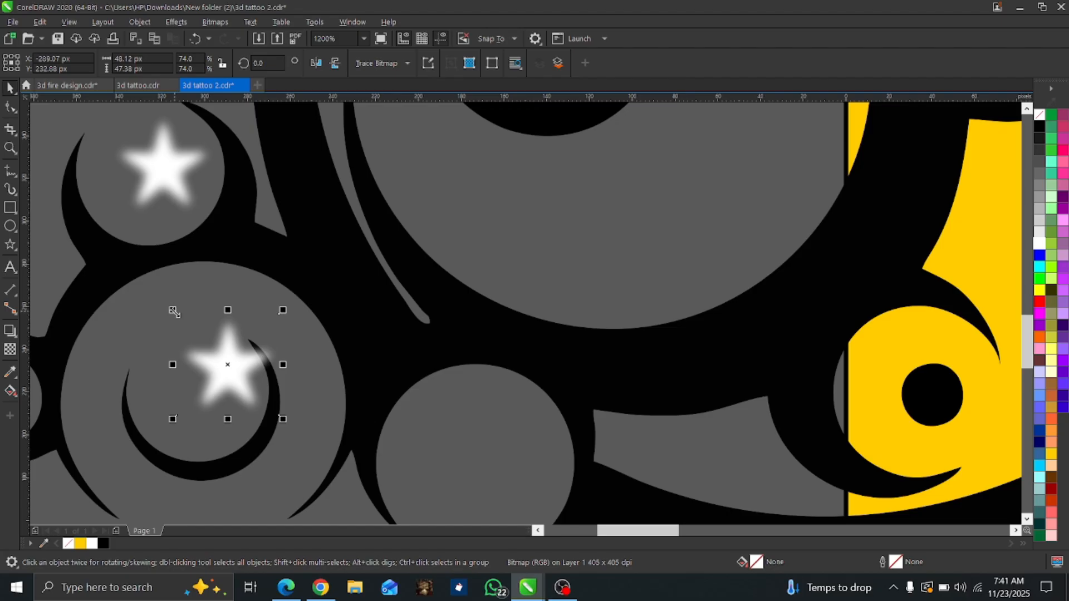
{"action": "left_click_drag", "start_coordinate": [173, 309], "coordinate": [202, 334]}
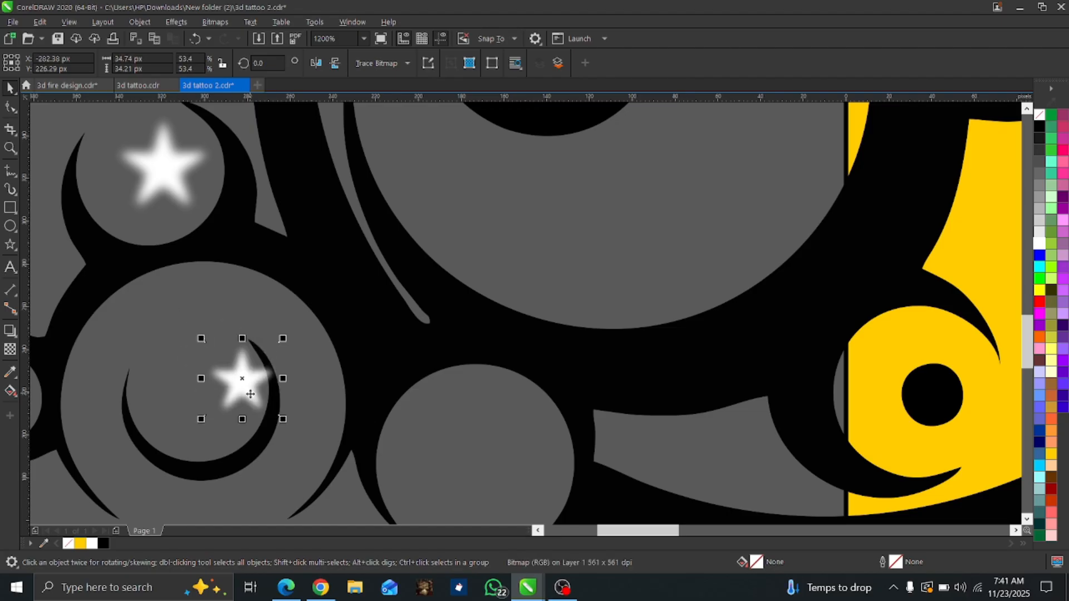
{"action": "left_click_drag", "start_coordinate": [283, 341], "coordinate": [269, 353]}
{"action": "left_click_drag", "start_coordinate": [245, 389], "coordinate": [245, 374]}
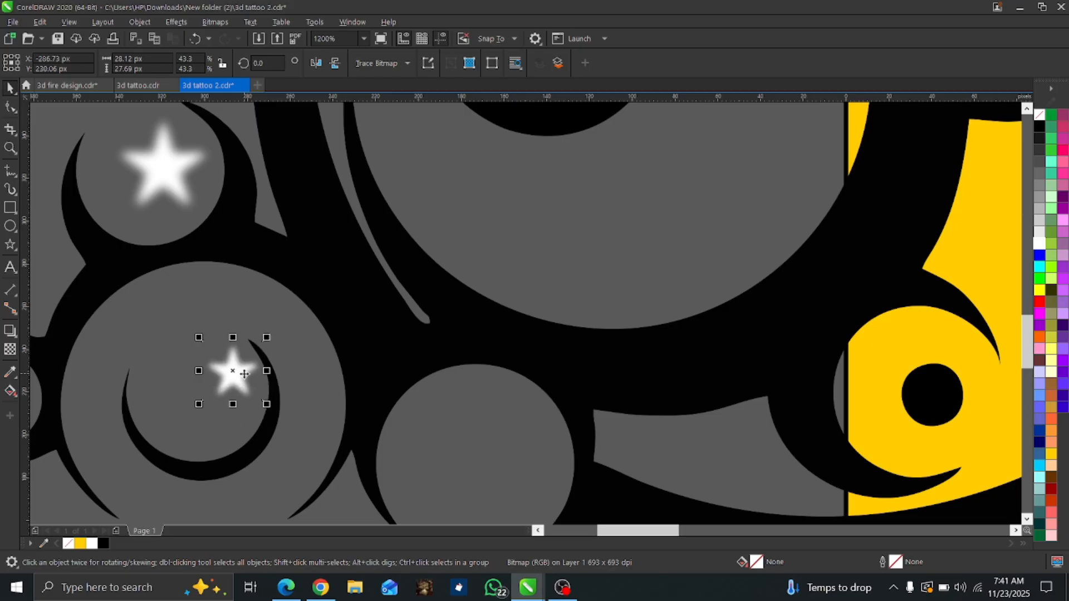
Add a smaller star copy at about 20% scale near the bottom of the crescent in the larger left circle.
{"action": "key", "text": "Tab"}
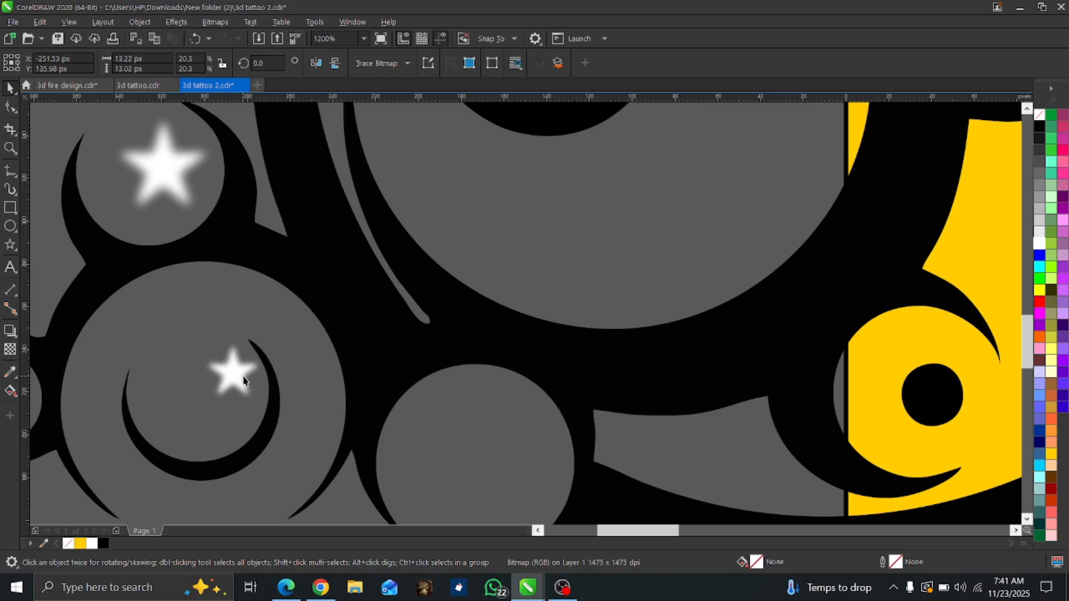
{"action": "scroll", "coordinate": [244, 382], "scroll_direction": "down", "scroll_amount": 2}
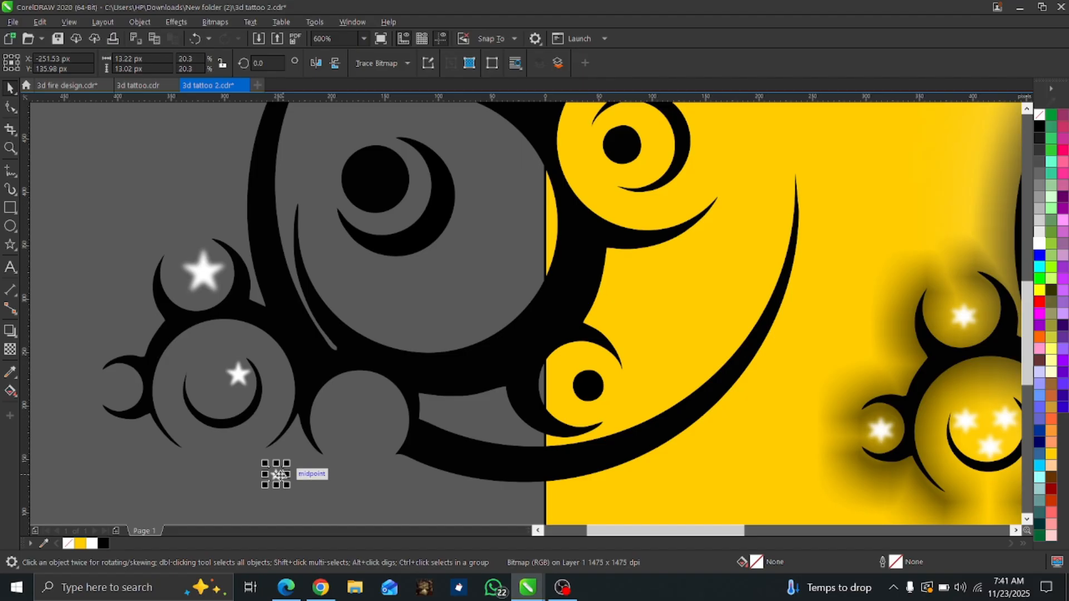
{"action": "left_click_drag", "start_coordinate": [278, 475], "coordinate": [228, 409]}
{"action": "scroll", "coordinate": [229, 408], "scroll_direction": "up", "scroll_amount": 2}
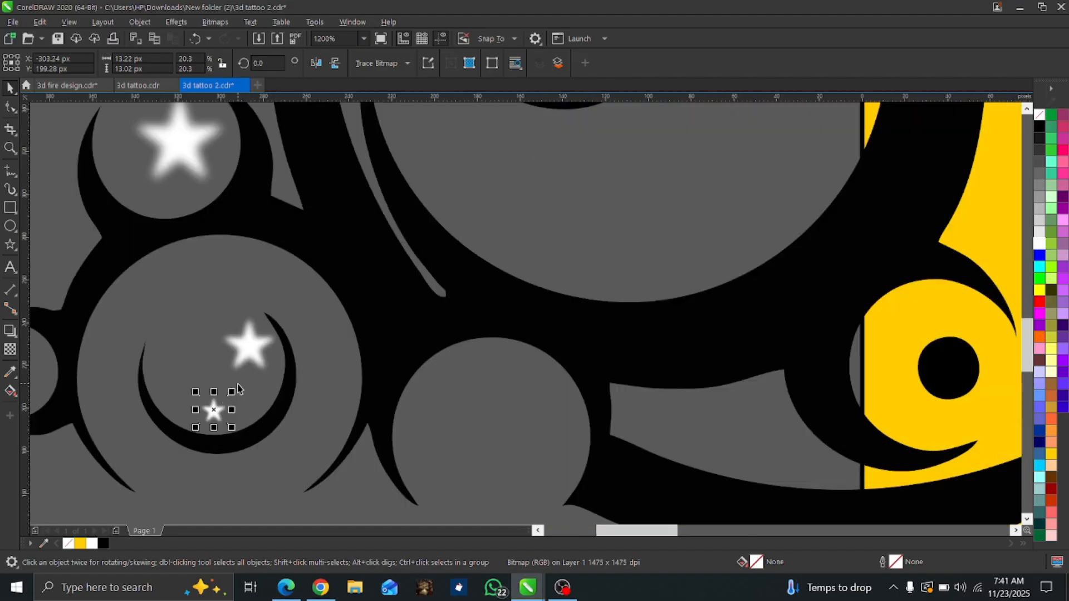
Scale the crescent's upper star to about 33% and enlarge its lower star to about 28%.
{"action": "left_click", "coordinate": [257, 344]}
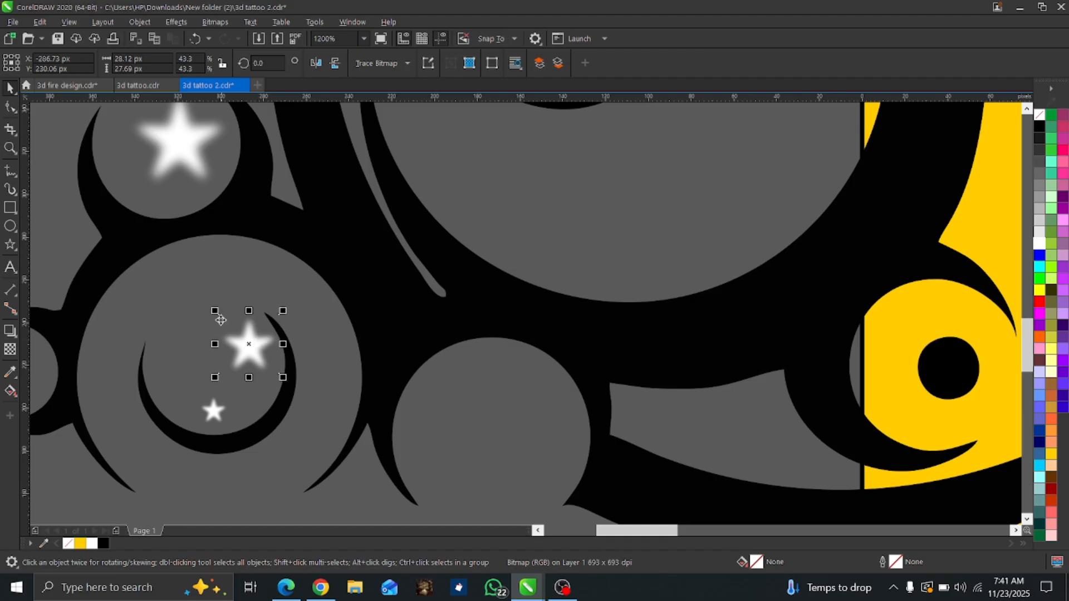
{"action": "left_click_drag", "start_coordinate": [215, 311], "coordinate": [229, 324]}
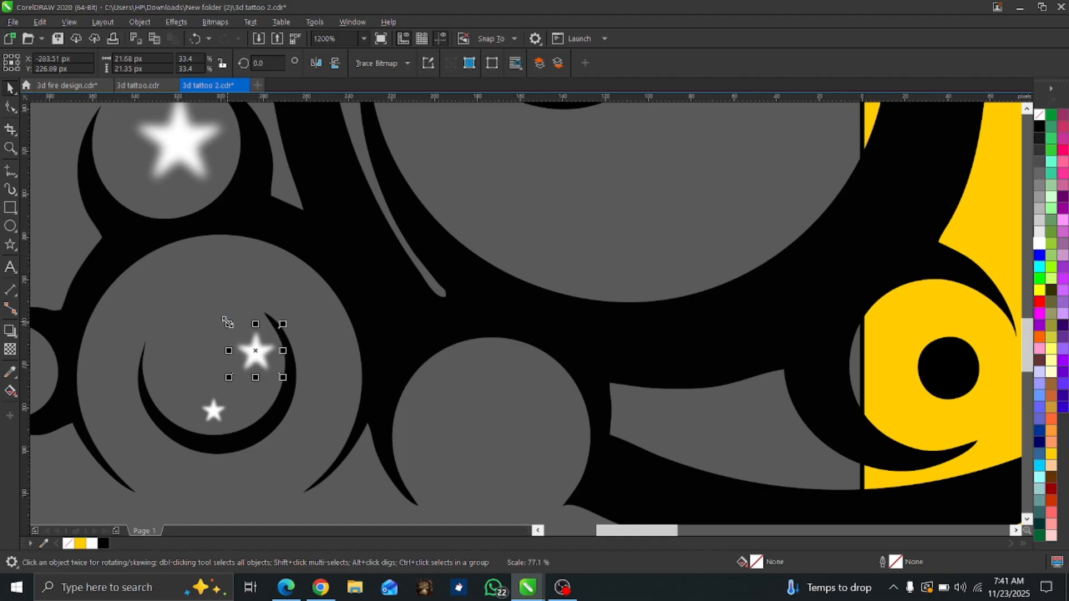
{"action": "left_click", "coordinate": [214, 412]}
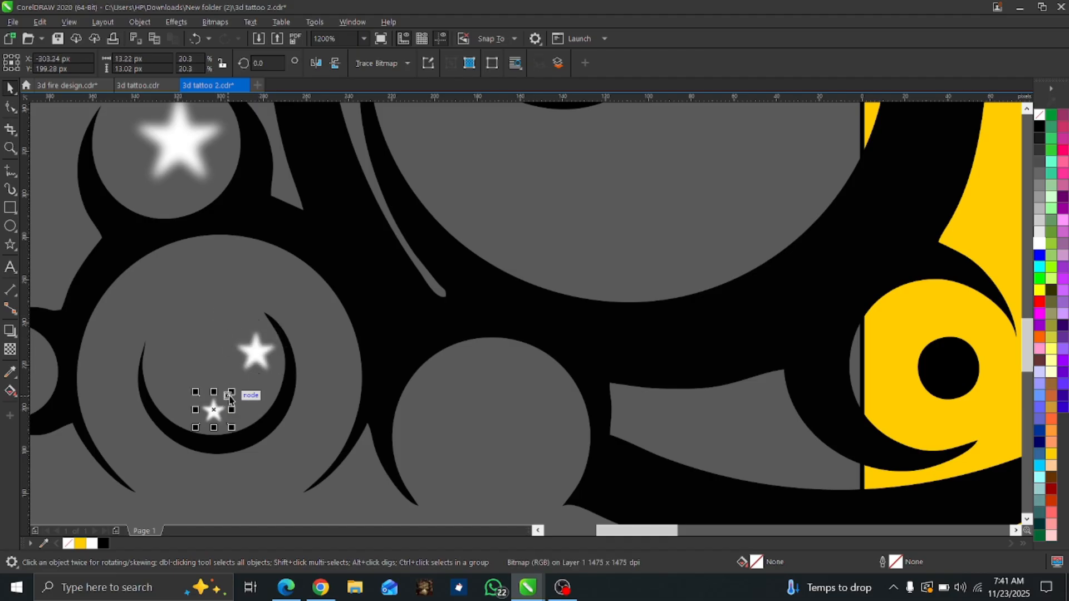
{"action": "left_click_drag", "start_coordinate": [237, 384], "coordinate": [242, 382]}
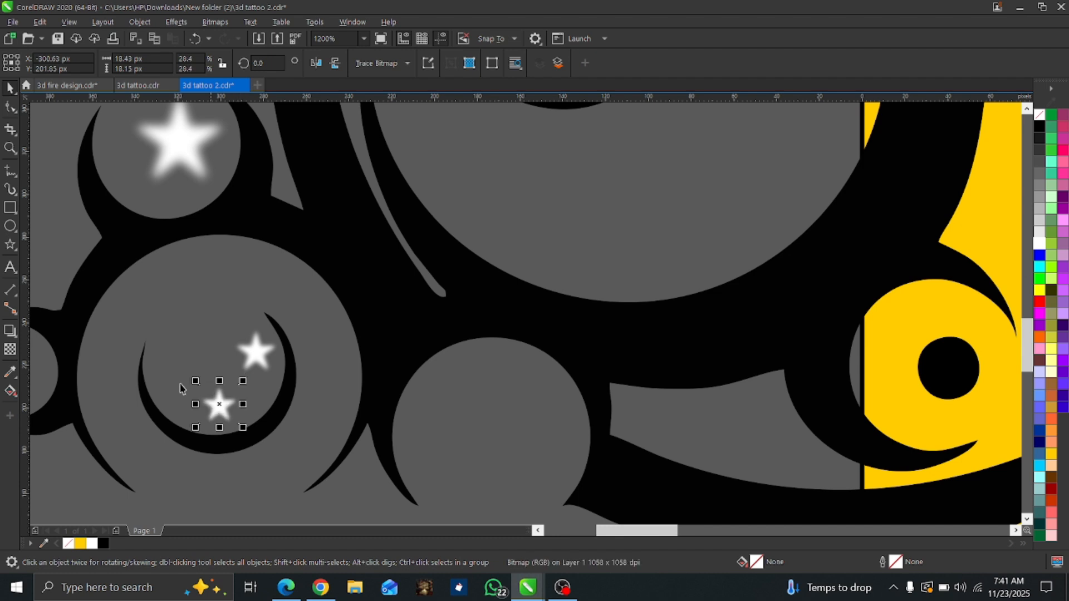
Duplicate the lower star into the crescent's left side and place two more copies along the left edge of the neighbouring circle.
{"action": "key", "text": "ctrl+d"}
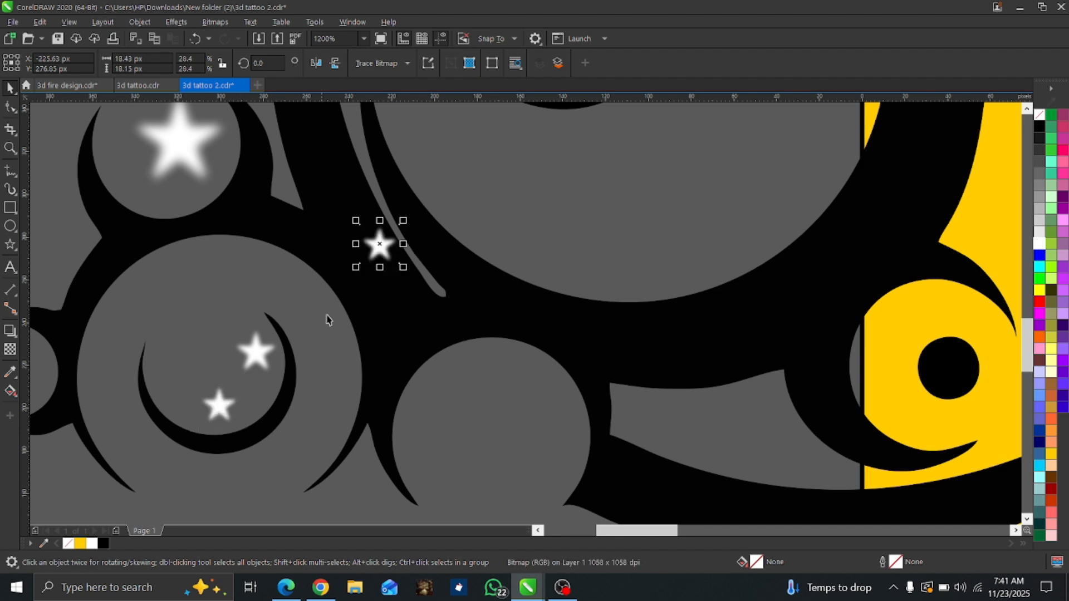
{"action": "left_click_drag", "start_coordinate": [366, 231], "coordinate": [427, 465]}
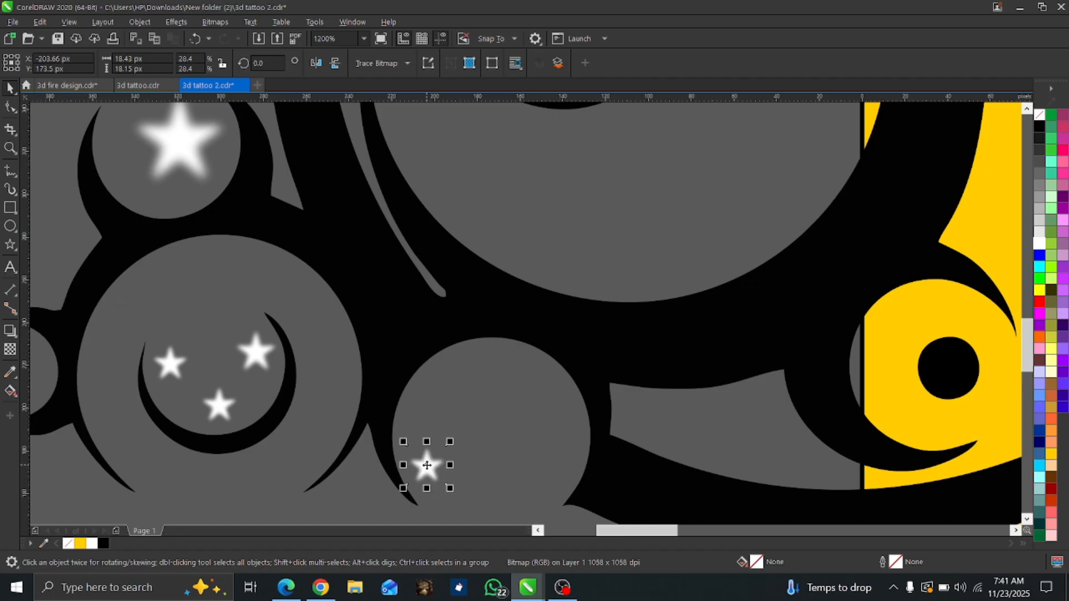
{"action": "key", "text": "ctrl+d"}
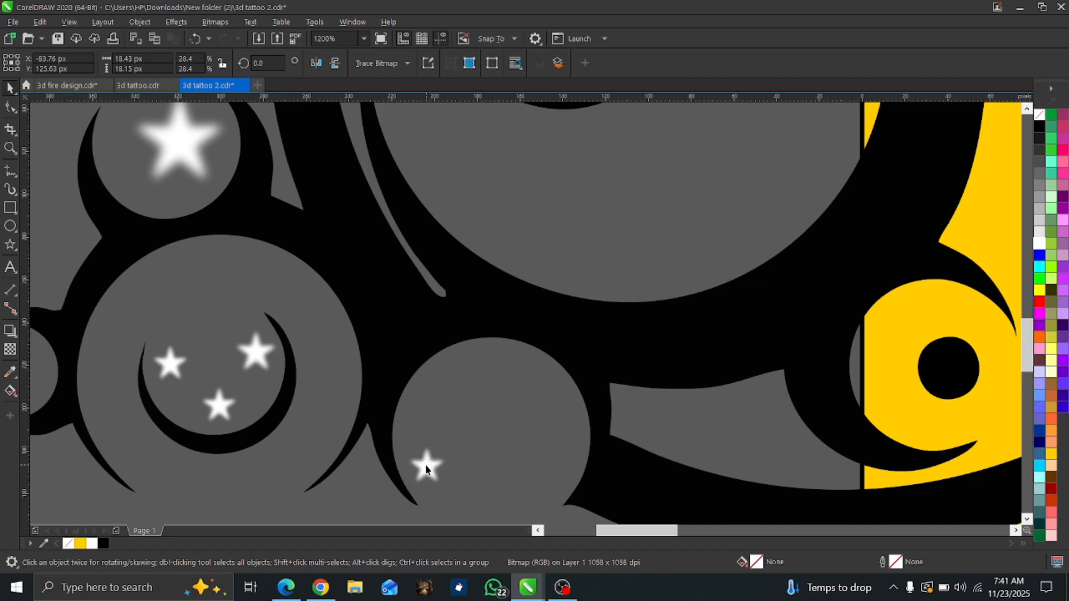
{"action": "scroll", "coordinate": [426, 469], "scroll_direction": "down", "scroll_amount": 2}
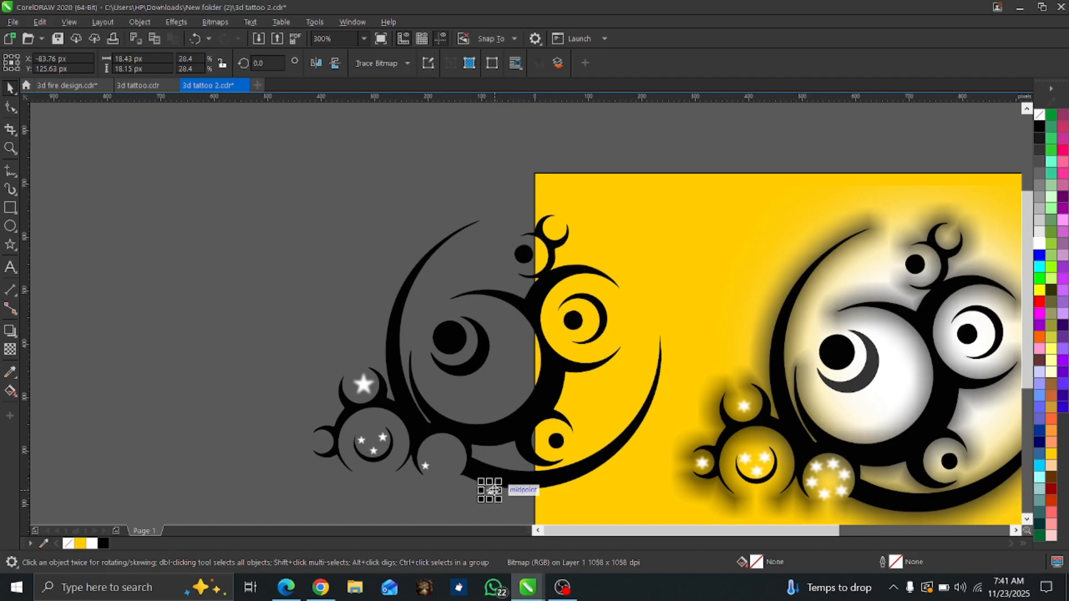
{"action": "scroll", "coordinate": [494, 490], "scroll_direction": "up", "scroll_amount": 1}
{"action": "left_click_drag", "start_coordinate": [485, 492], "coordinate": [347, 423]}
{"action": "scroll", "coordinate": [362, 418], "scroll_direction": "up", "scroll_amount": 2}
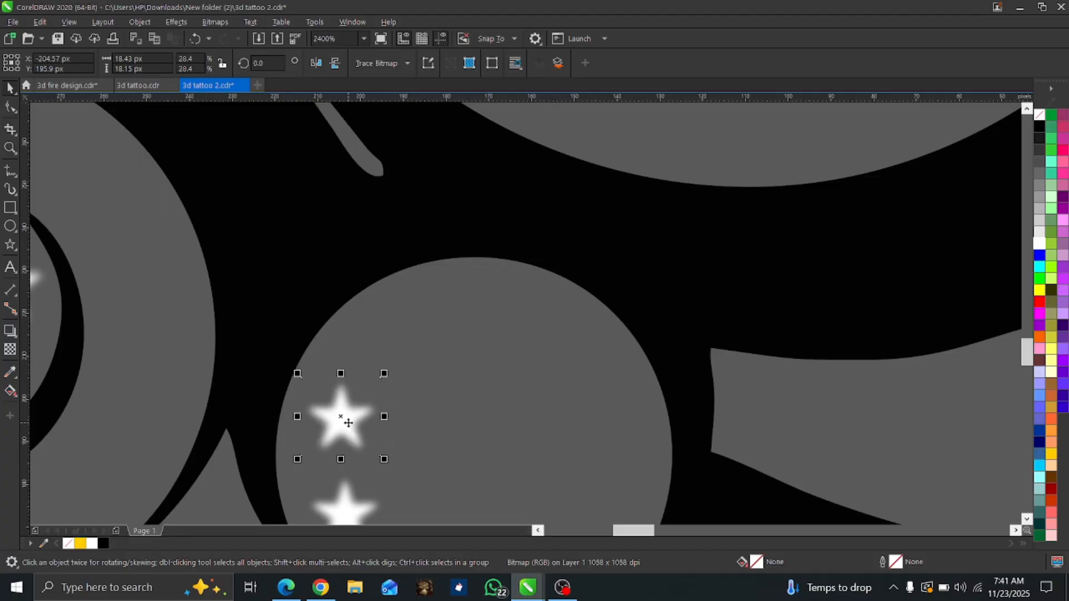
Place four more star copies around the upper and right edge of the neighbouring circle.
{"action": "key", "text": "ctrl+d"}
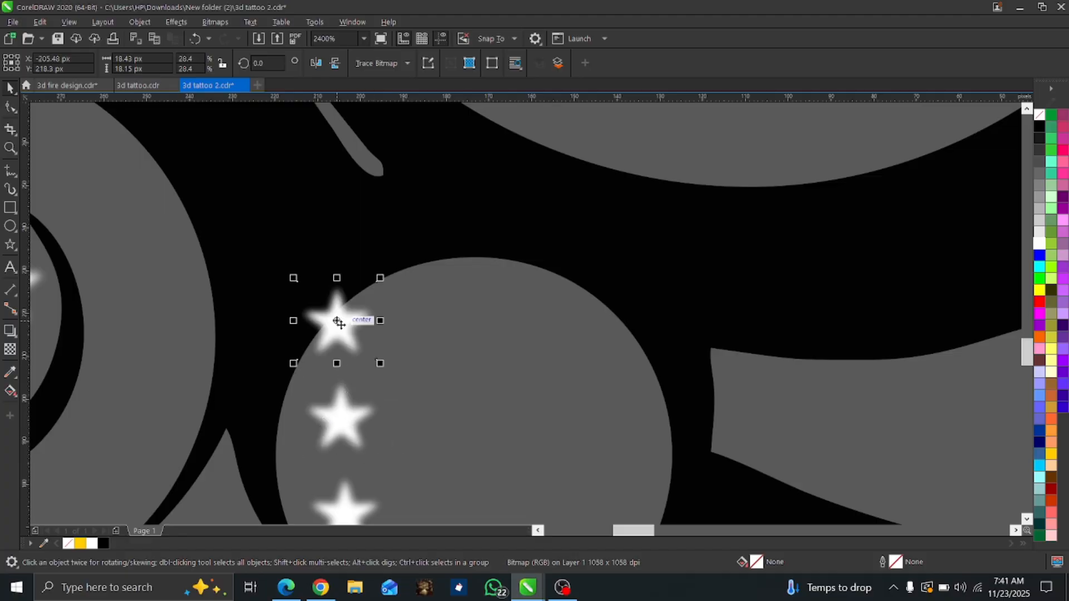
{"action": "left_click_drag", "start_coordinate": [339, 327], "coordinate": [405, 330]}
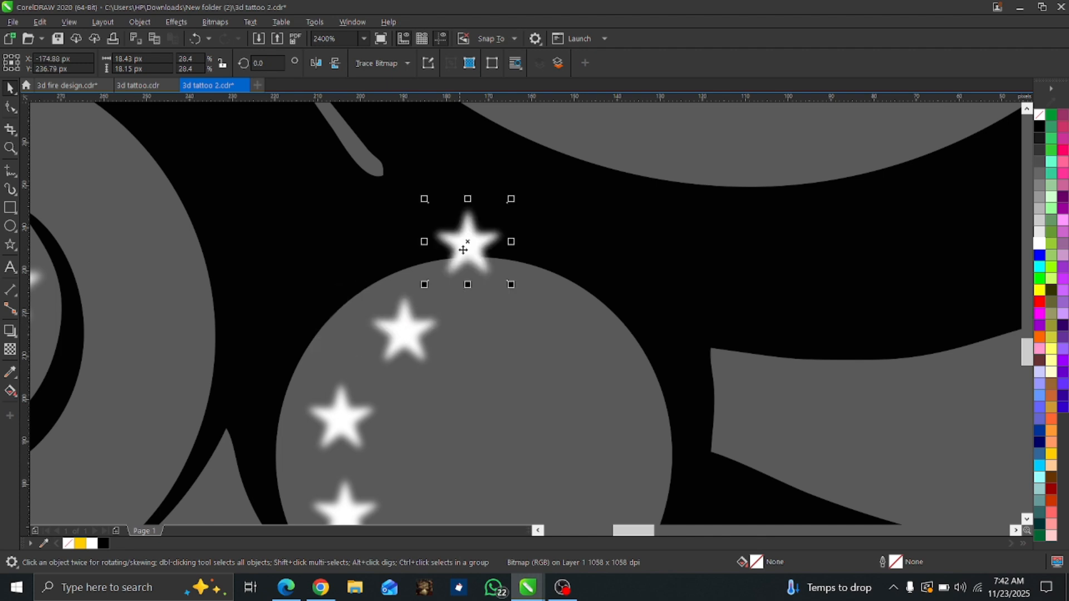
{"action": "left_click_drag", "start_coordinate": [467, 242], "coordinate": [516, 320]}
{"action": "key", "text": "ctrl+d"}
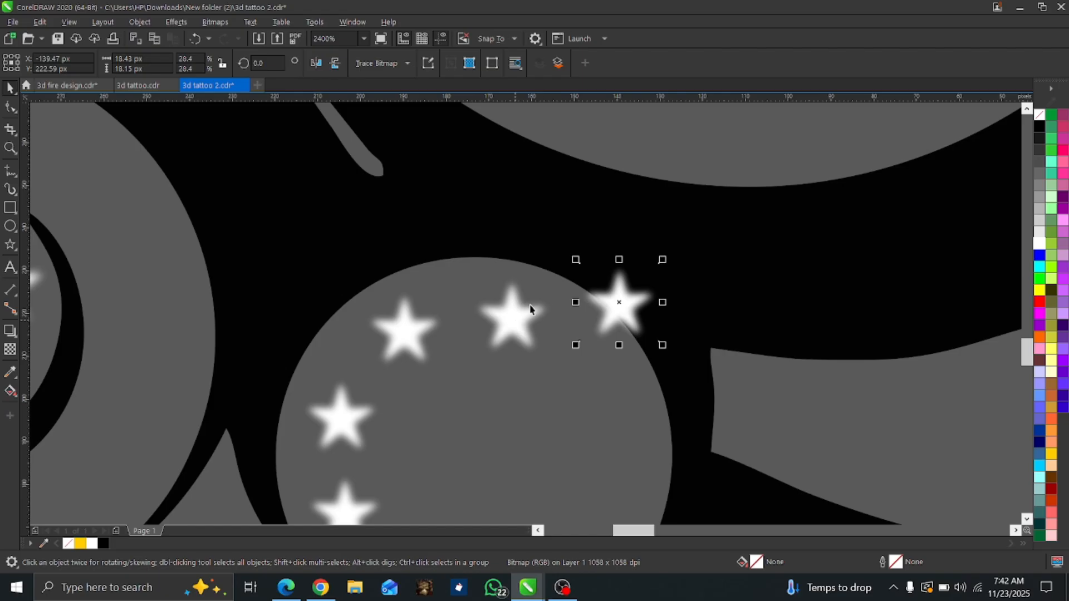
{"action": "left_click_drag", "start_coordinate": [631, 327], "coordinate": [624, 398]}
{"action": "key", "text": "ctrl+d"}
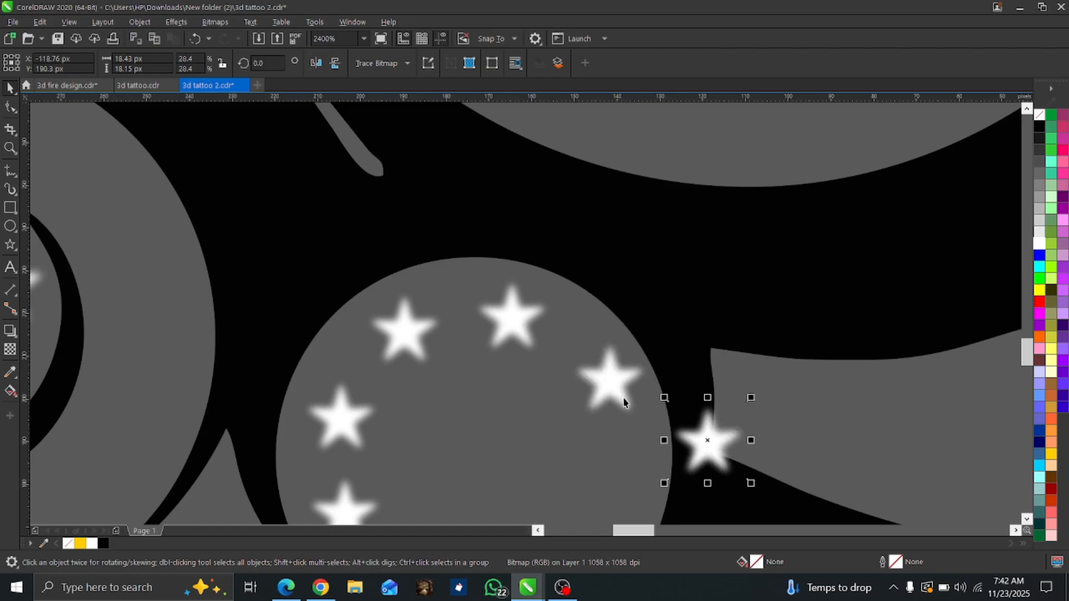
{"action": "left_click_drag", "start_coordinate": [719, 458], "coordinate": [635, 498]}
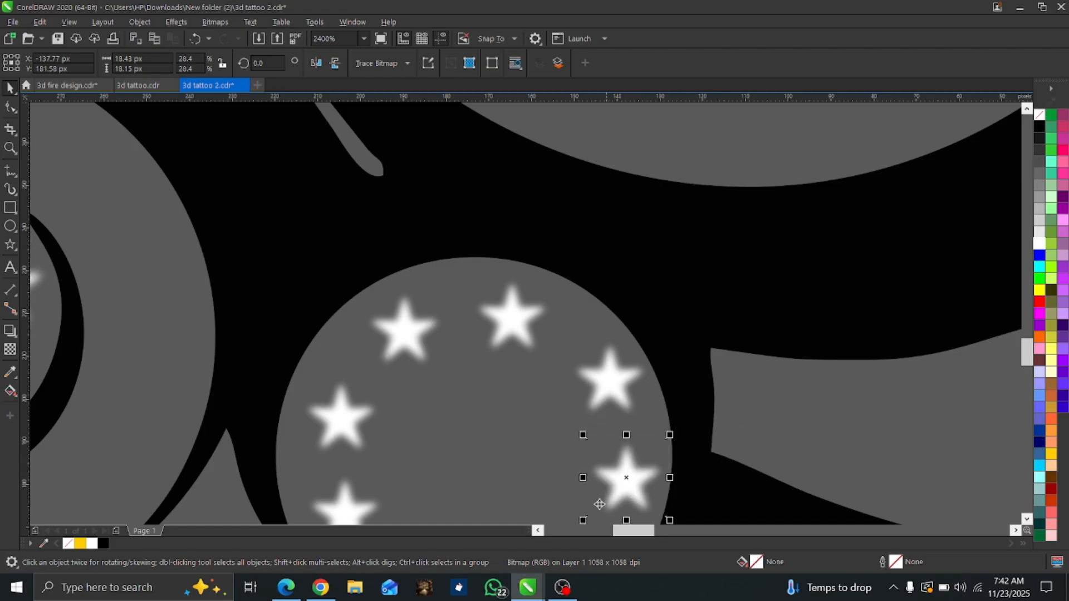
Add a star copy at the circle's lower right and adjust the star above it to follow the circle's curve.
{"action": "scroll", "coordinate": [615, 494], "scroll_direction": "down", "scroll_amount": 4}
{"action": "scroll", "coordinate": [615, 496], "scroll_direction": "up", "scroll_amount": 4}
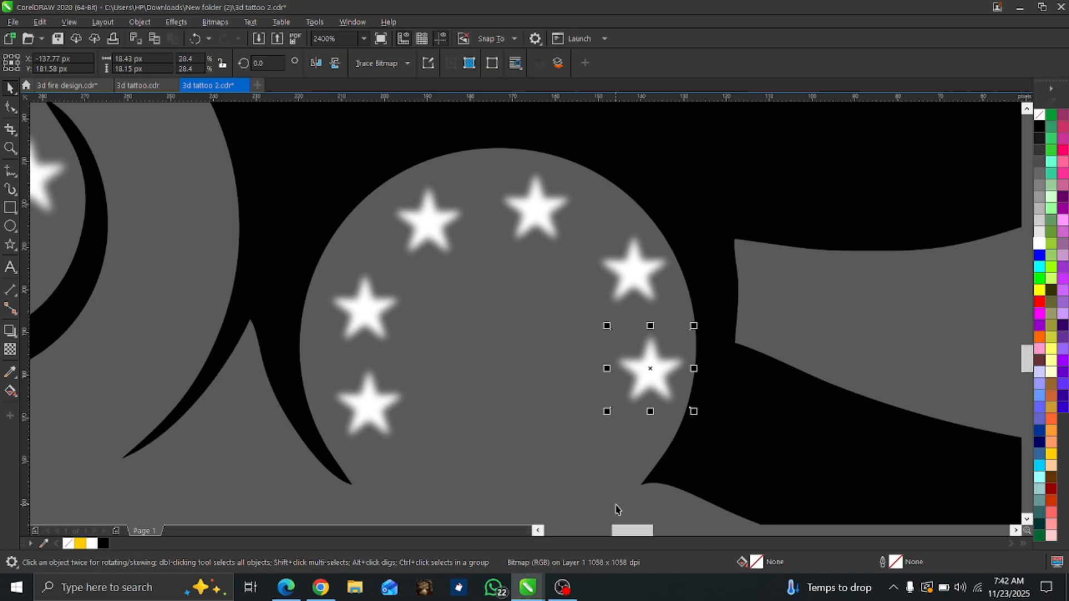
{"action": "left_click_drag", "start_coordinate": [656, 385], "coordinate": [637, 384]}
{"action": "key", "text": "ctrl+d"}
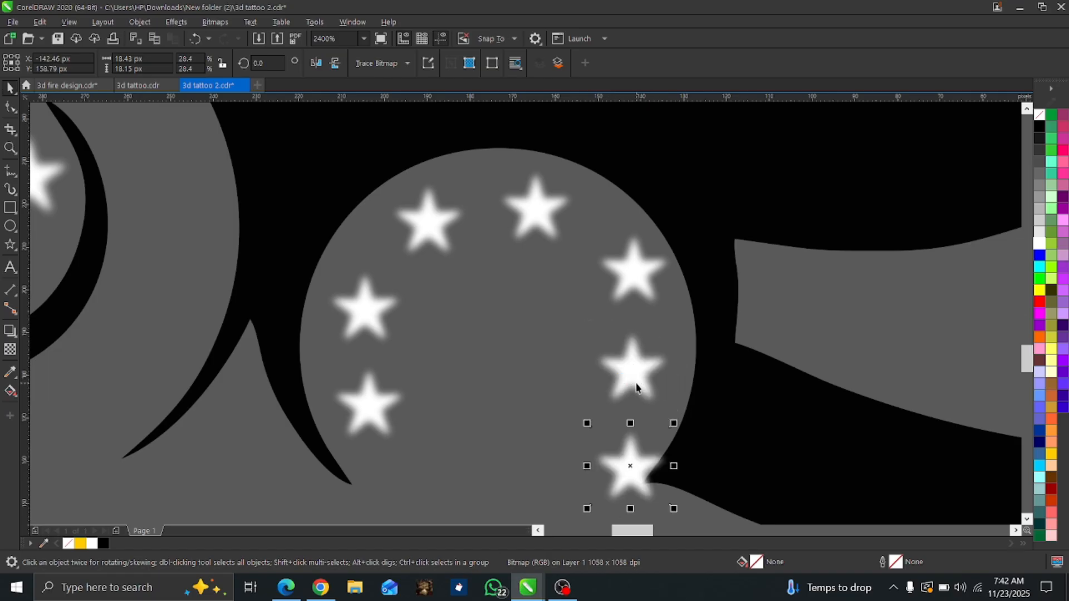
{"action": "left_click_drag", "start_coordinate": [634, 461], "coordinate": [606, 457]}
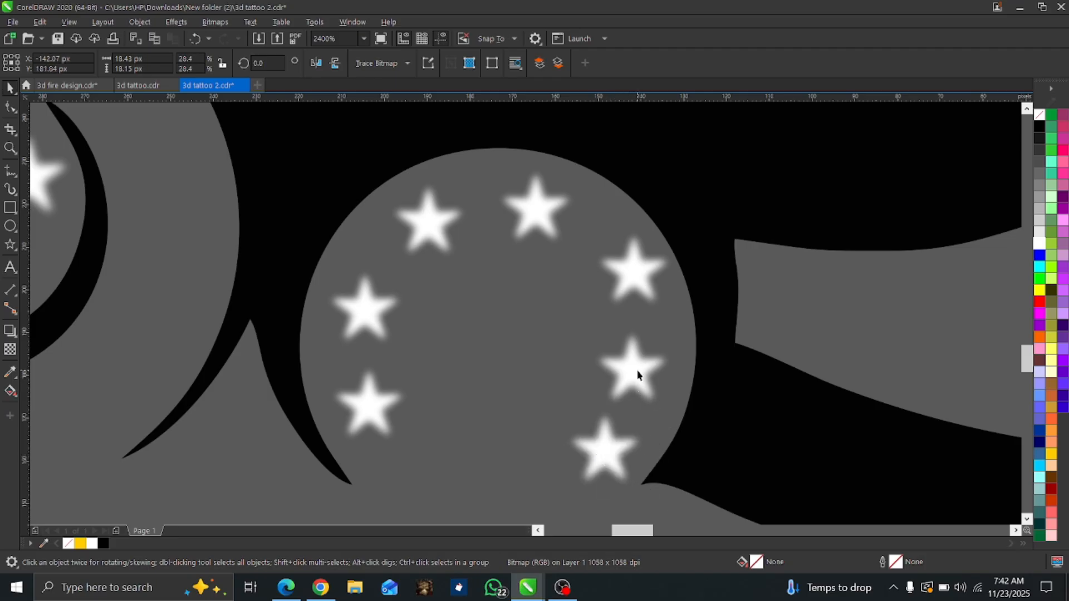
{"action": "left_click_drag", "start_coordinate": [638, 375], "coordinate": [645, 368]}
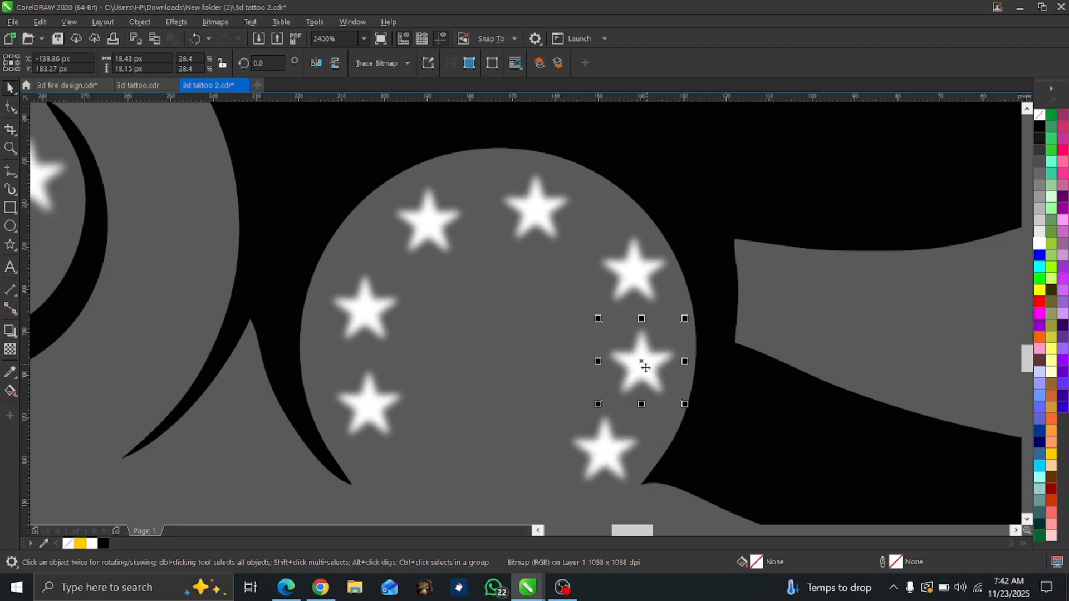
Duplicate the circle's right-hand star and place the copy in the small circle at the tattoo's far left.
{"action": "left_click", "coordinate": [348, 395]}
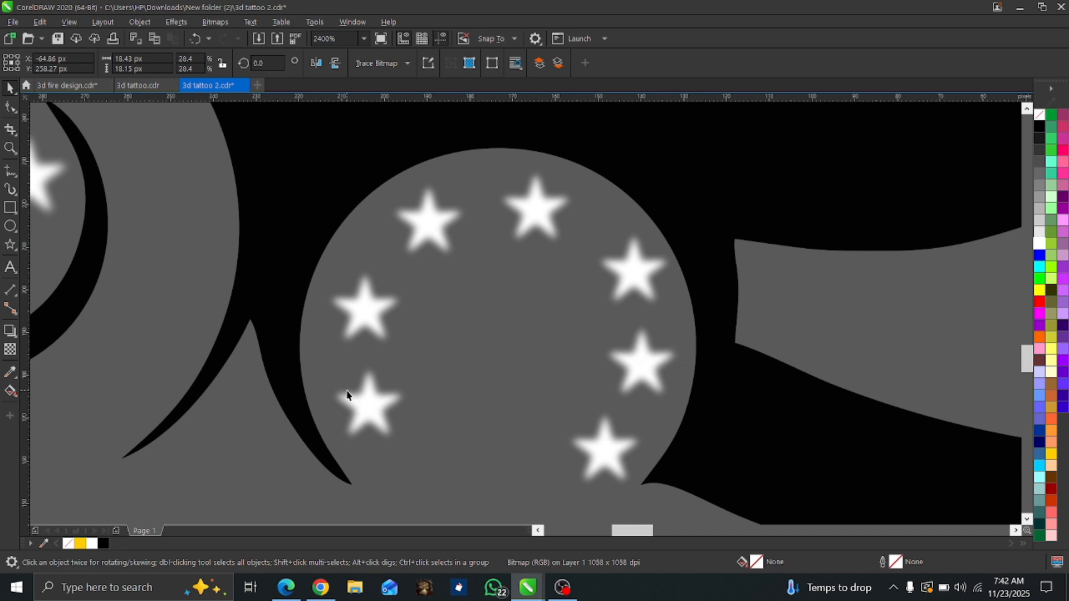
{"action": "scroll", "coordinate": [347, 395], "scroll_direction": "down", "scroll_amount": 4}
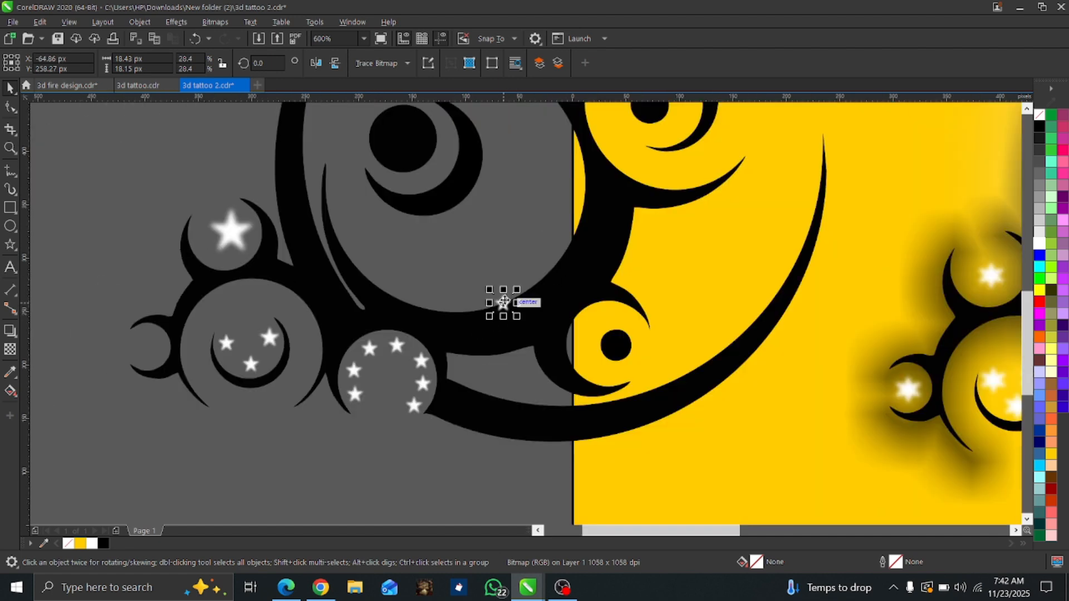
{"action": "left_click_drag", "start_coordinate": [504, 302], "coordinate": [142, 349]}
{"action": "scroll", "coordinate": [150, 351], "scroll_direction": "up", "scroll_amount": 2}
{"action": "scroll", "coordinate": [149, 346], "scroll_direction": "down", "scroll_amount": 2}
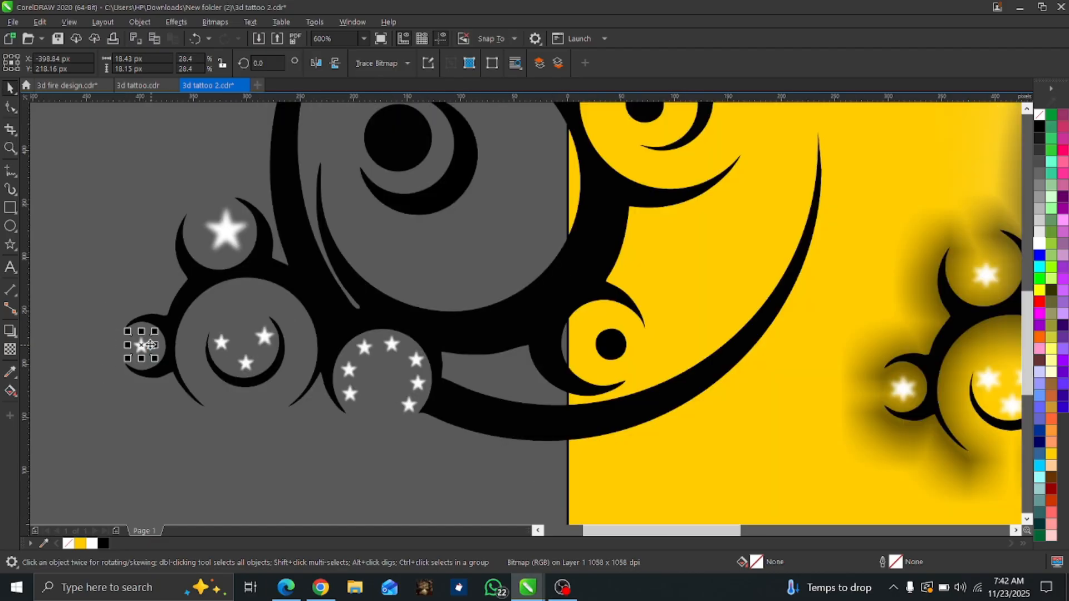
Draw an ellipse within the tattoo's large outer arcs and stretch it leftward and downward to about 486 by 467 px.
{"action": "scroll", "coordinate": [150, 344], "scroll_direction": "down", "scroll_amount": 1}
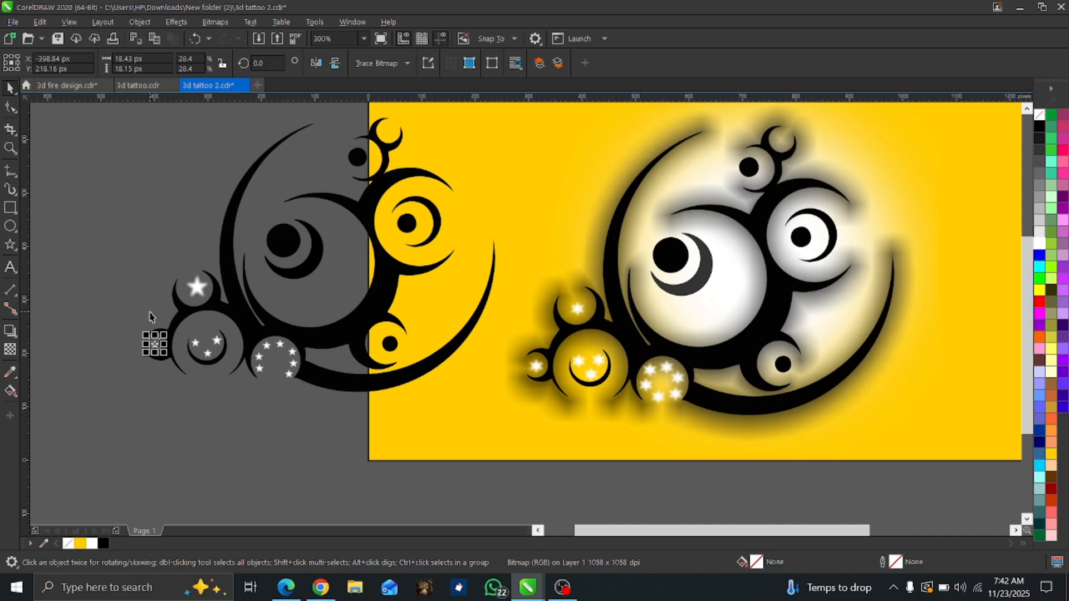
{"action": "left_click", "coordinate": [10, 227]}
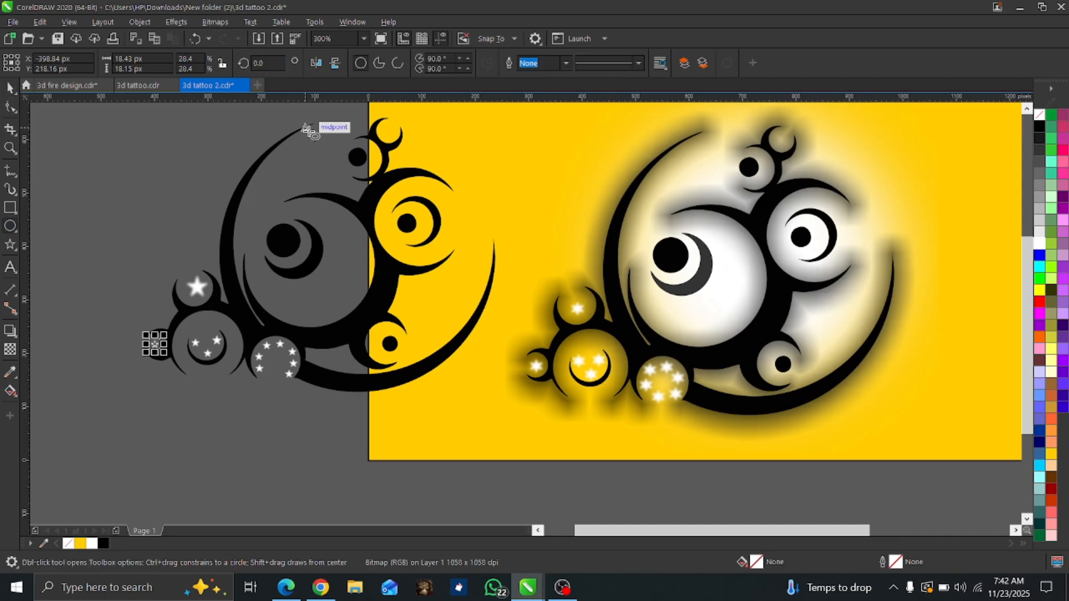
{"action": "mouse_move", "coordinate": [312, 123]}
{"action": "left_mouse_down"}
{"action": "mouse_move", "coordinate": [366, 350]}
{"action": "mouse_move", "coordinate": [437, 368]}
{"action": "mouse_move", "coordinate": [496, 362]}
{"action": "left_mouse_up"}
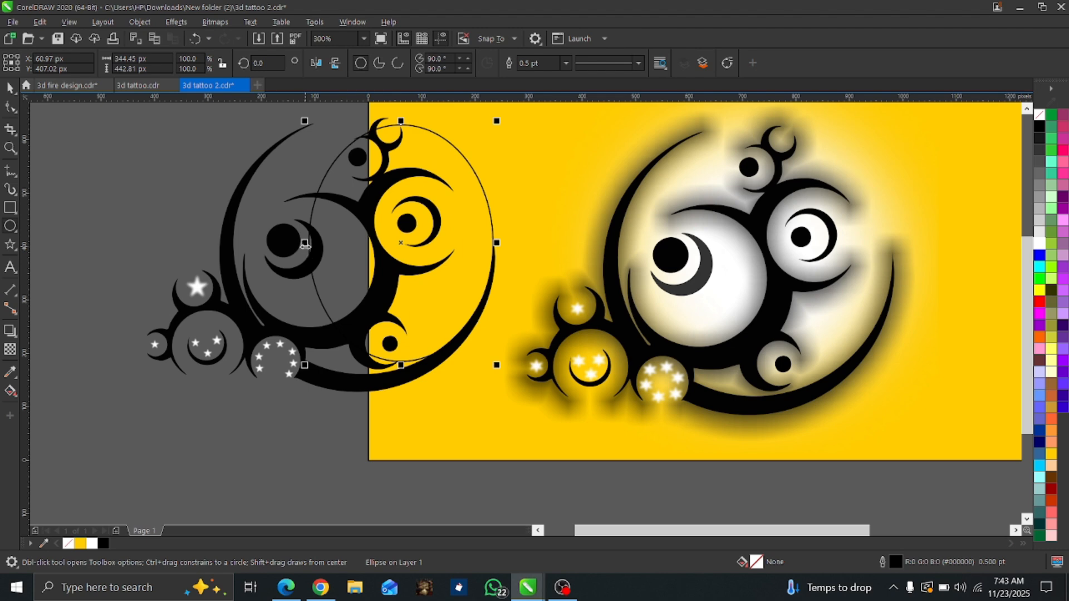
{"action": "left_click_drag", "start_coordinate": [305, 243], "coordinate": [227, 248]}
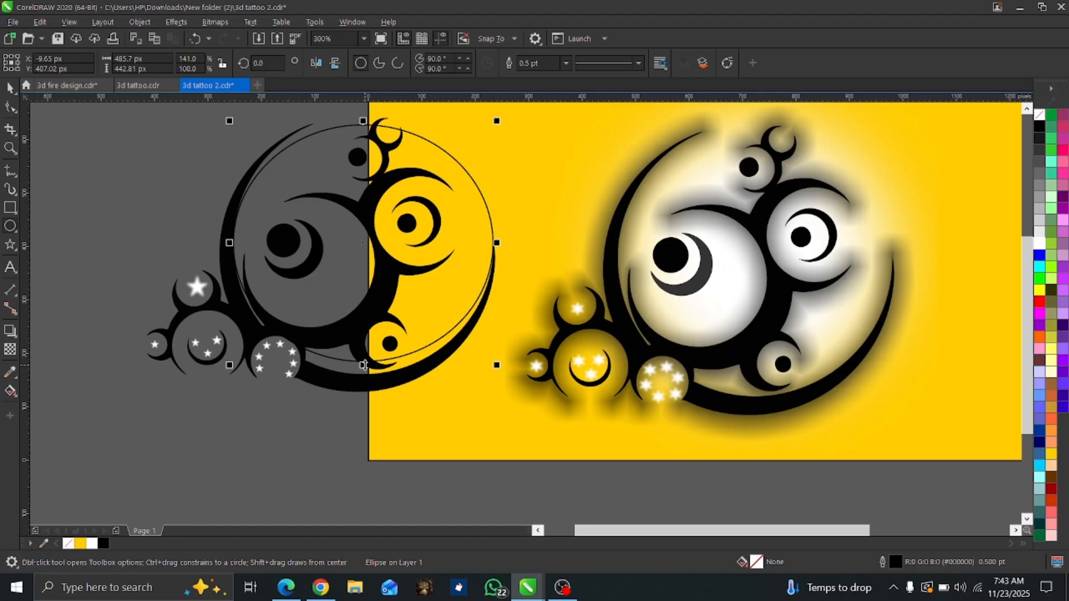
{"action": "scroll", "coordinate": [362, 310], "scroll_direction": "up", "scroll_amount": 1}
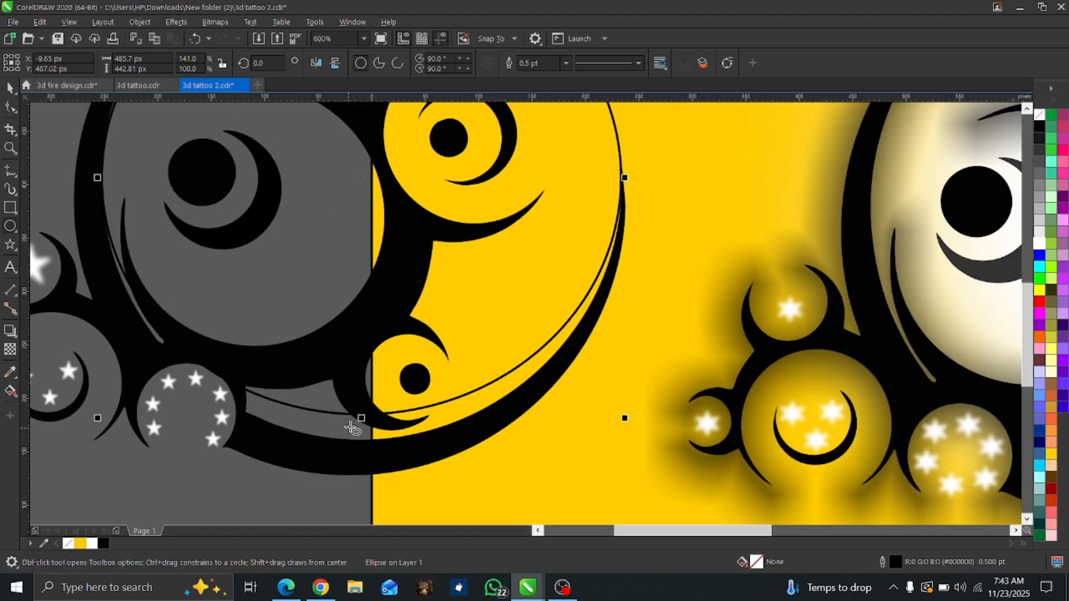
{"action": "left_click_drag", "start_coordinate": [361, 418], "coordinate": [360, 444]}
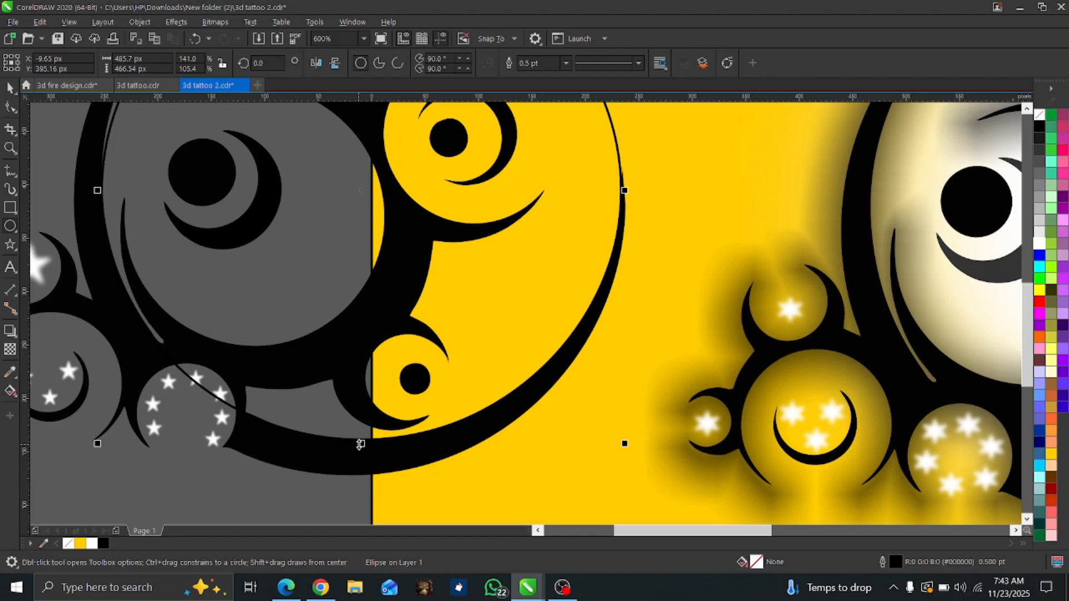
Extend the ellipse upward to about 487 px tall to meet the outer arc's tip, and fill it white.
{"action": "scroll", "coordinate": [360, 444], "scroll_direction": "down", "scroll_amount": 3}
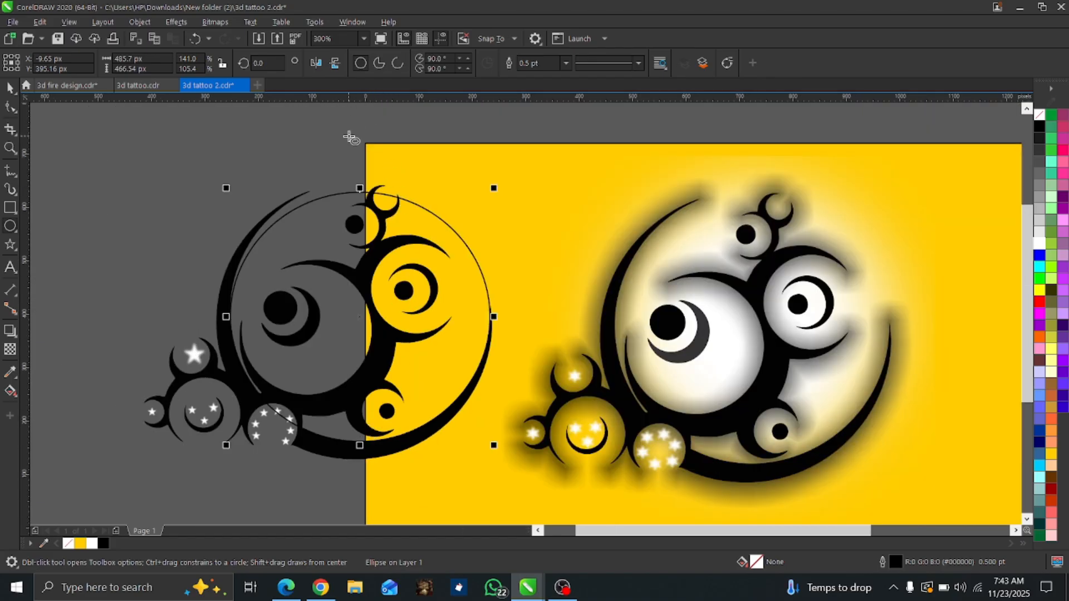
{"action": "scroll", "coordinate": [351, 143], "scroll_direction": "up", "scroll_amount": 2}
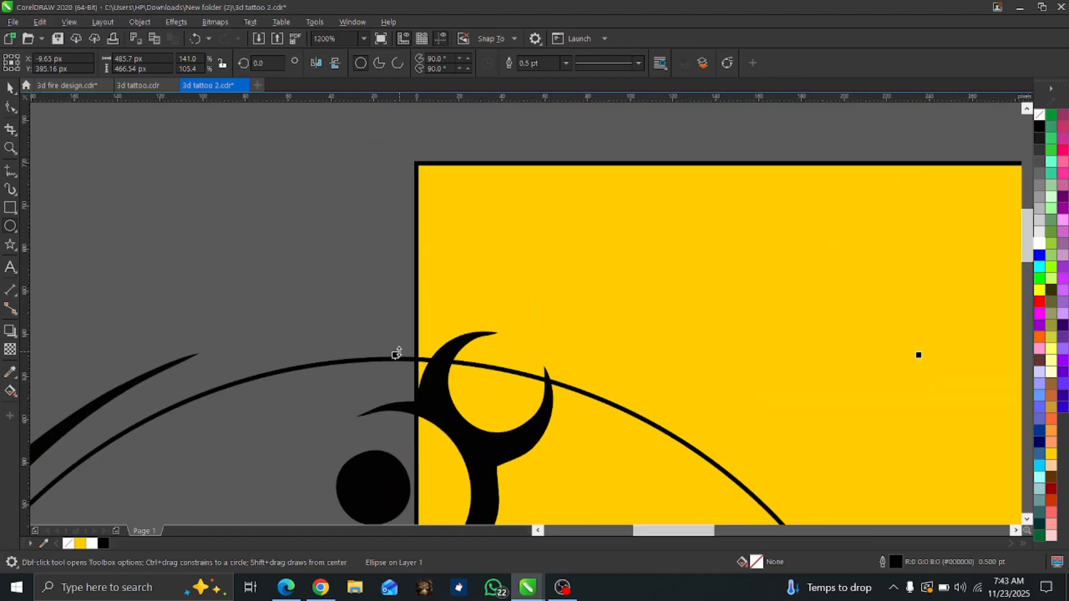
{"action": "left_click_drag", "start_coordinate": [395, 355], "coordinate": [382, 310]}
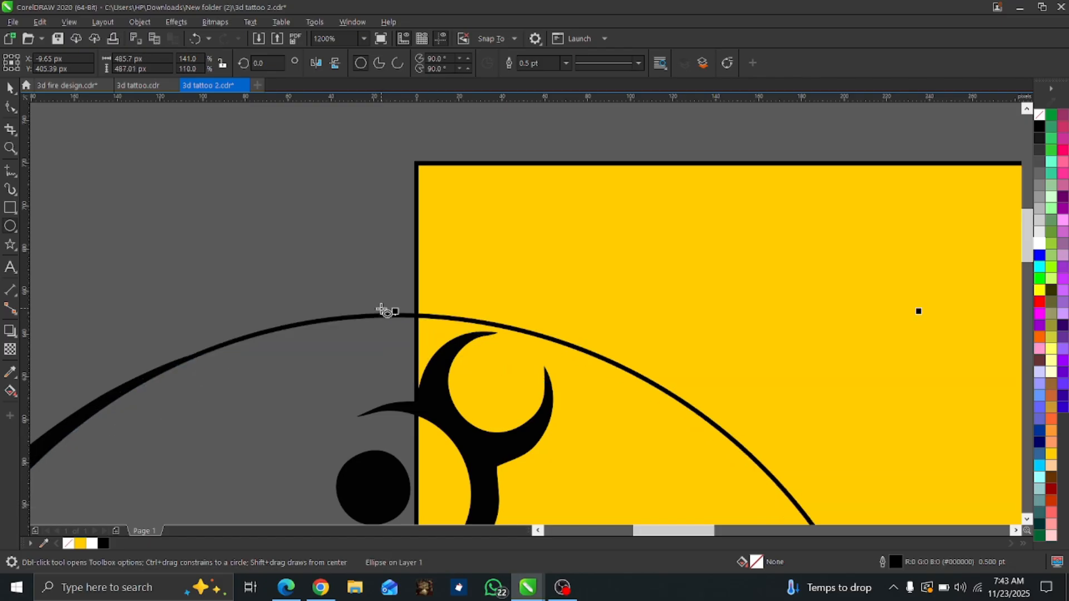
{"action": "scroll", "coordinate": [382, 310], "scroll_direction": "down", "scroll_amount": 4}
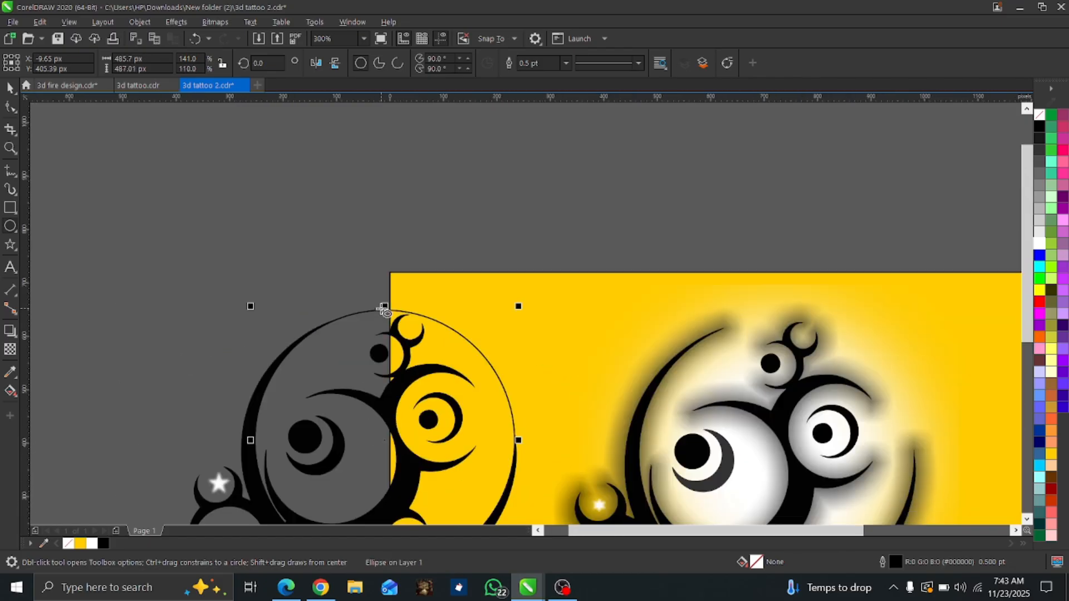
{"action": "left_click", "coordinate": [1039, 243]}
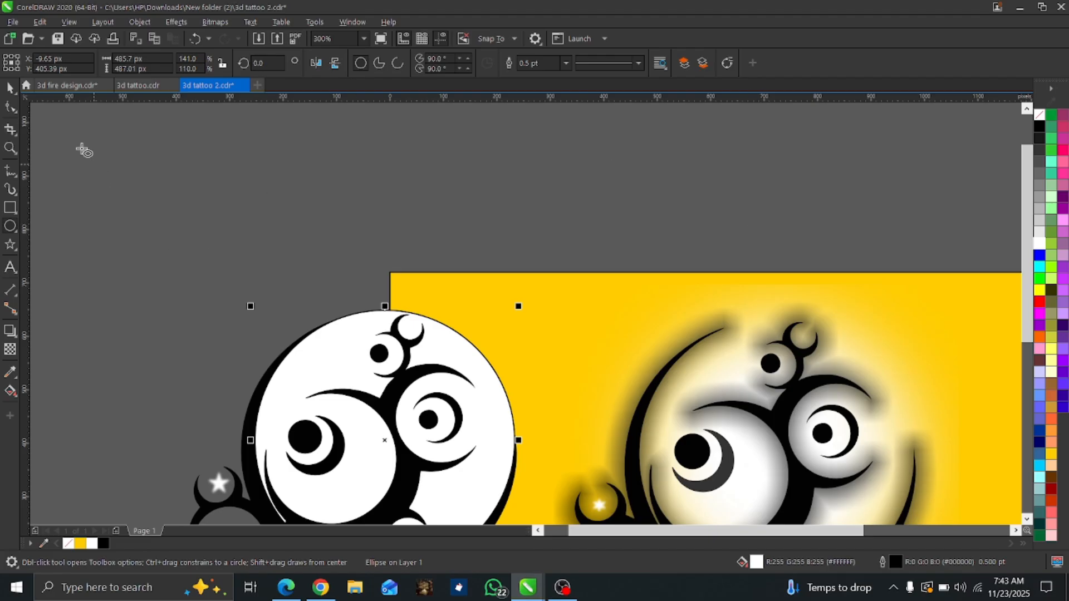
Convert the white backing ellipse to a 300 dpi RGB (24-bit) bitmap with anti-aliasing and a transparent background.
{"action": "left_click", "coordinate": [9, 91]}
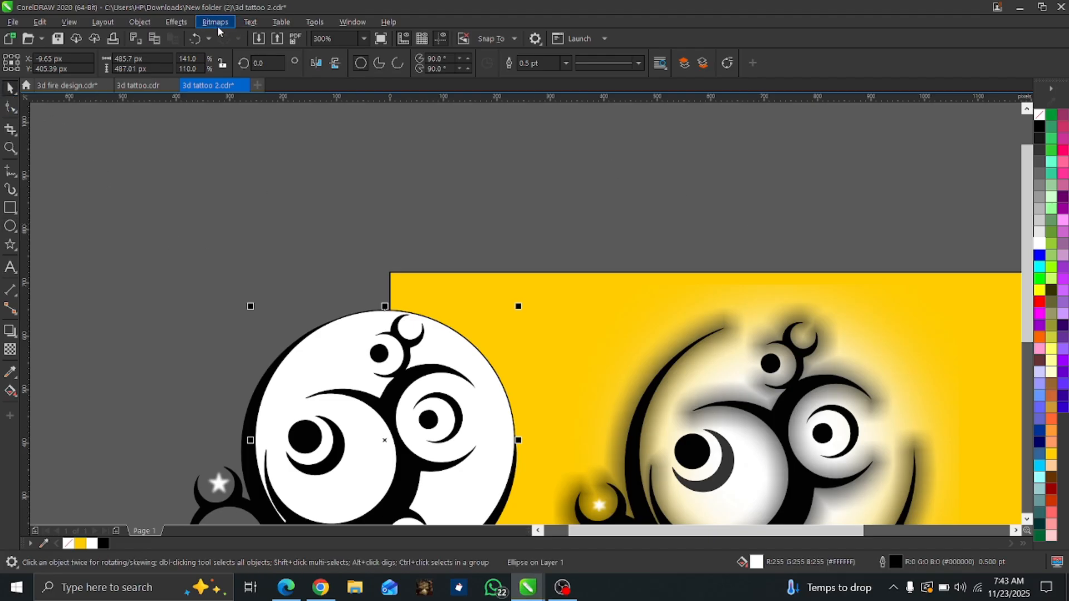
{"action": "left_click", "coordinate": [217, 26]}
{"action": "left_click", "coordinate": [234, 39]}
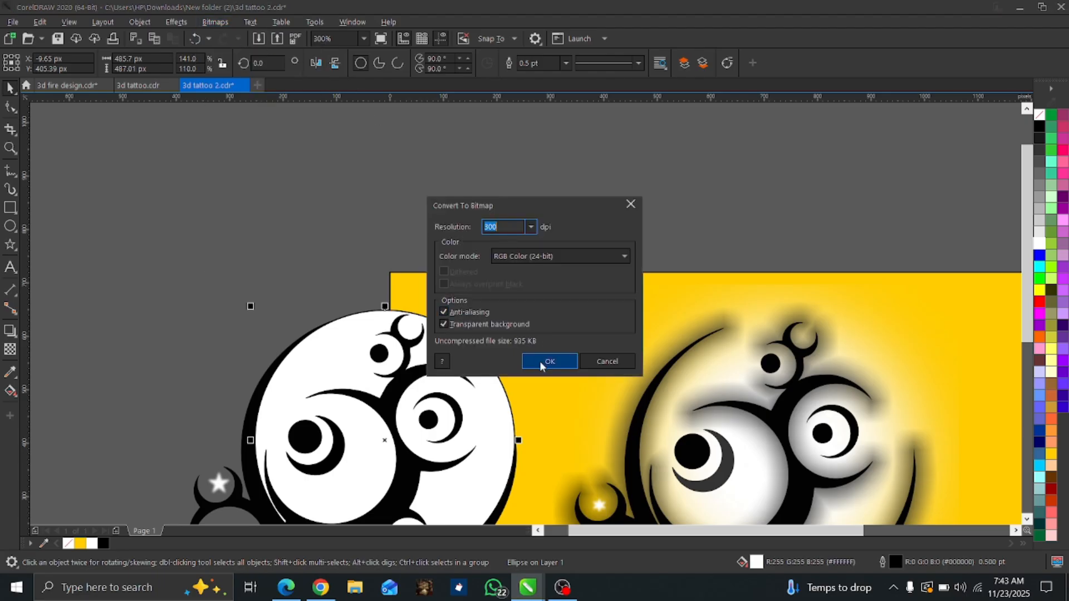
{"action": "left_click", "coordinate": [539, 361]}
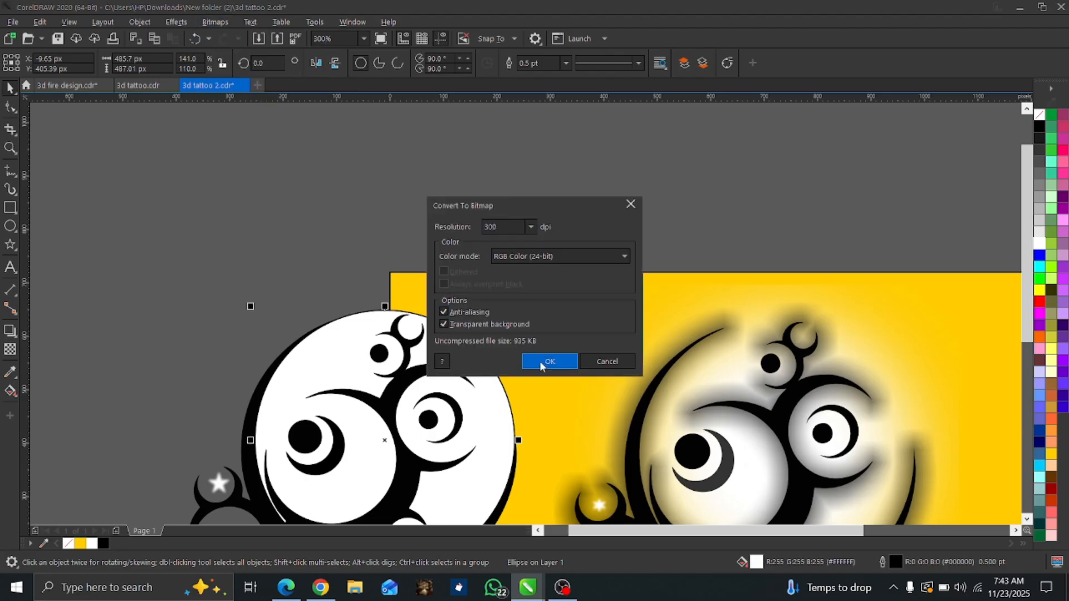
Apply a Gaussian Blur with a radius of 60.5 pixels to the backing ellipse bitmap and deselect it.
{"action": "left_click", "coordinate": [175, 23]}
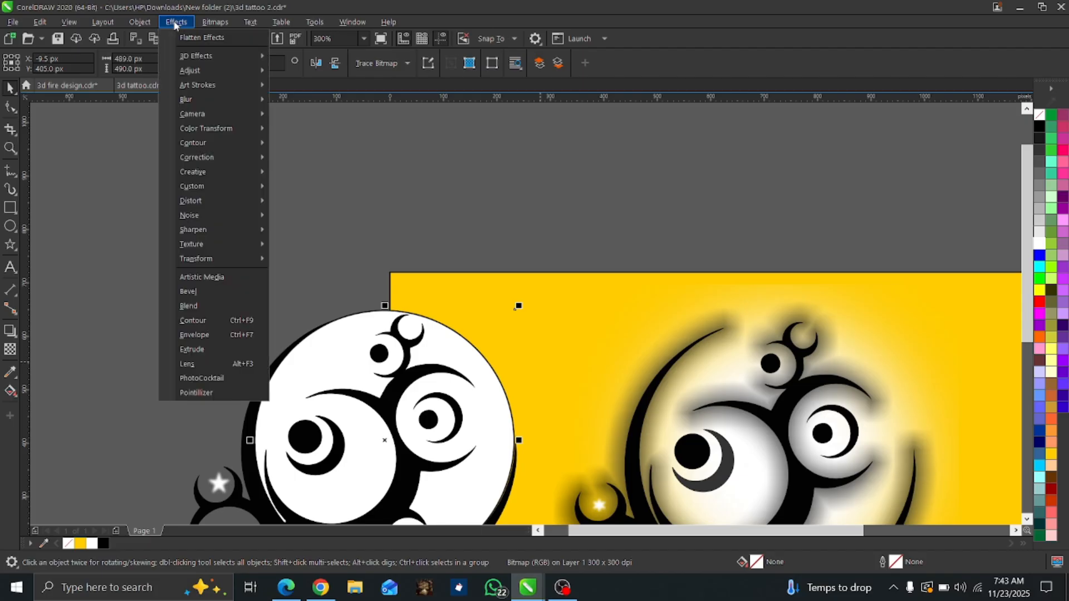
{"action": "mouse_move", "coordinate": [198, 104]}
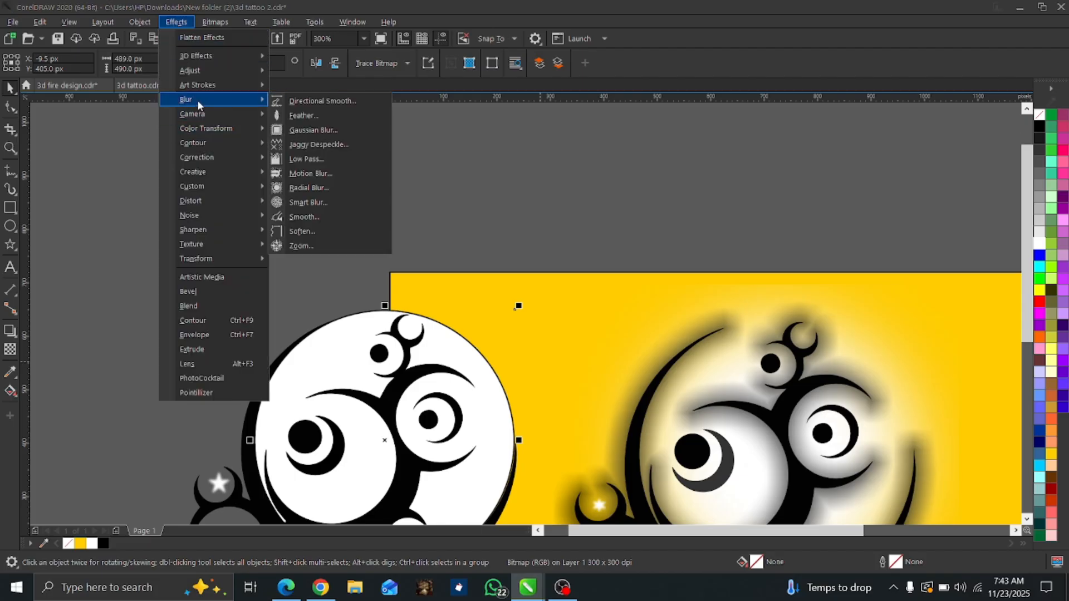
{"action": "left_click", "coordinate": [304, 132]}
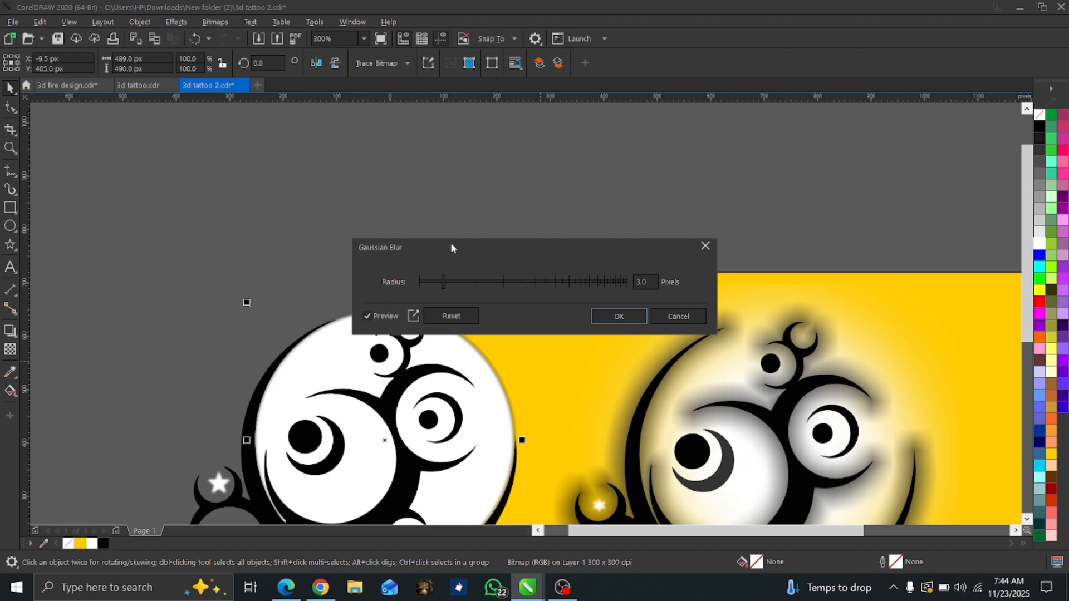
{"action": "left_click_drag", "start_coordinate": [509, 282], "coordinate": [515, 283]}
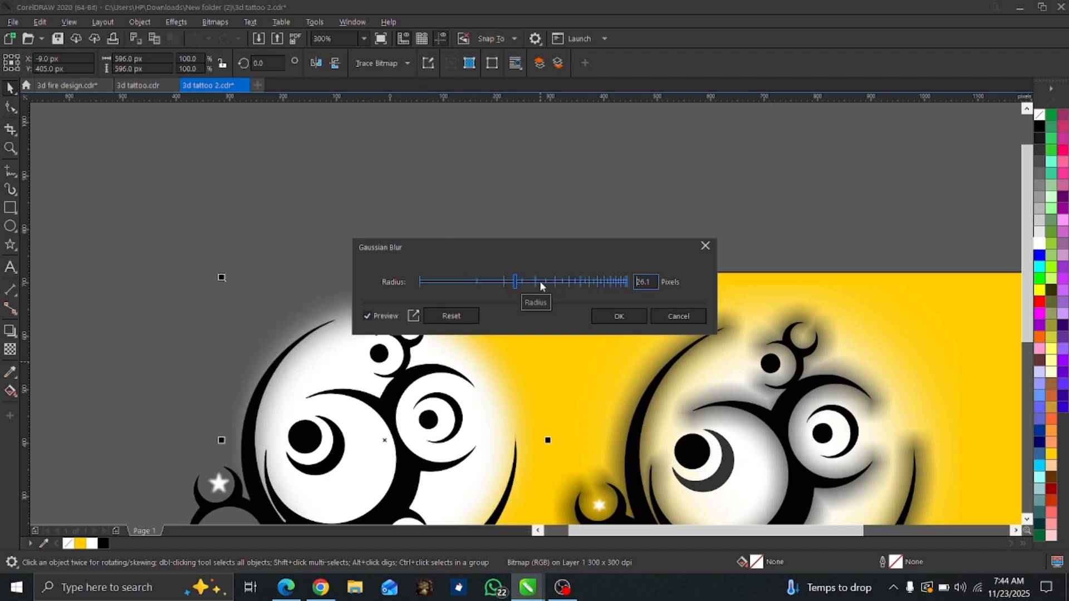
{"action": "left_click", "coordinate": [540, 286]}
{"action": "left_click_drag", "start_coordinate": [543, 284], "coordinate": [565, 284]}
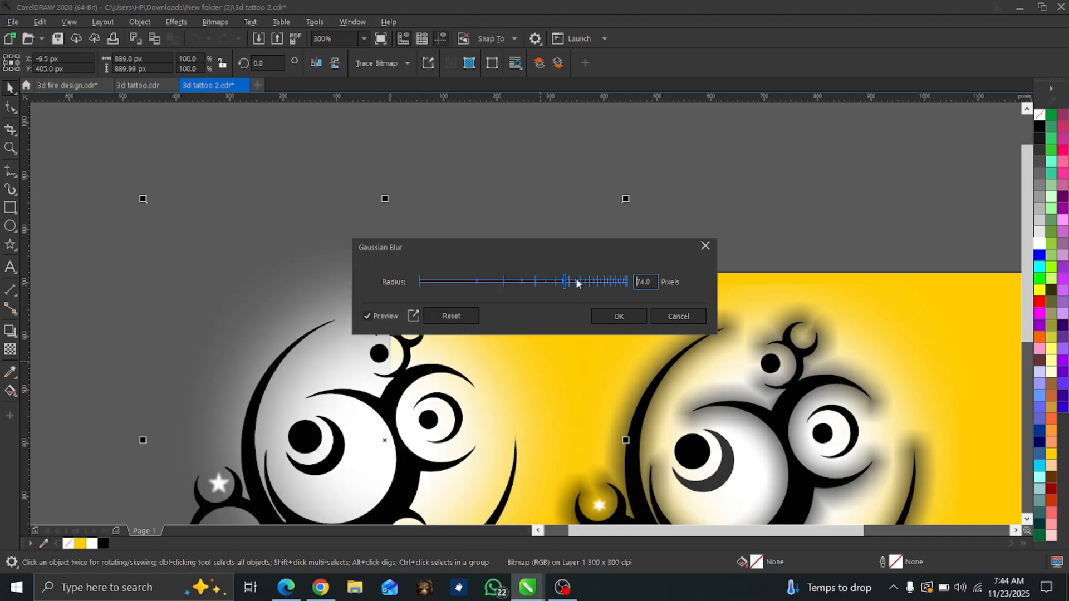
{"action": "left_click", "coordinate": [577, 281]}
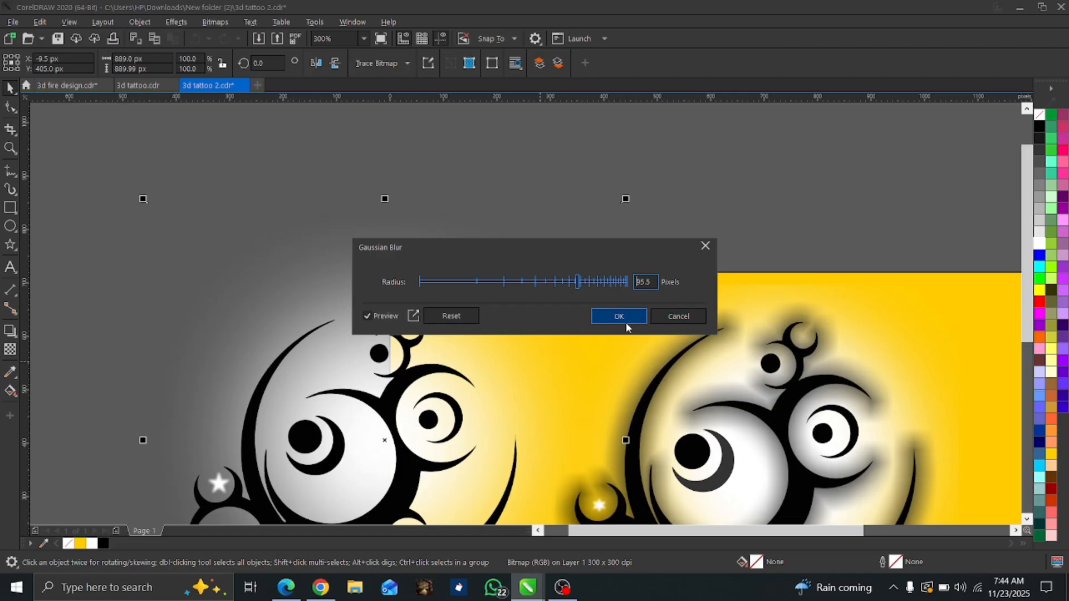
{"action": "left_click", "coordinate": [556, 281]}
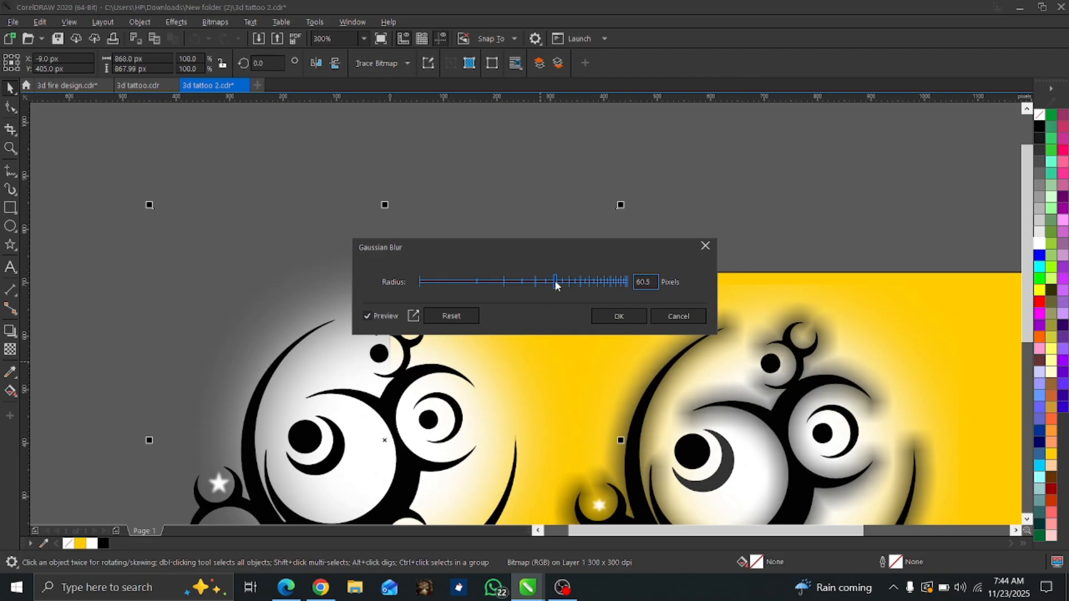
{"action": "left_click", "coordinate": [604, 317]}
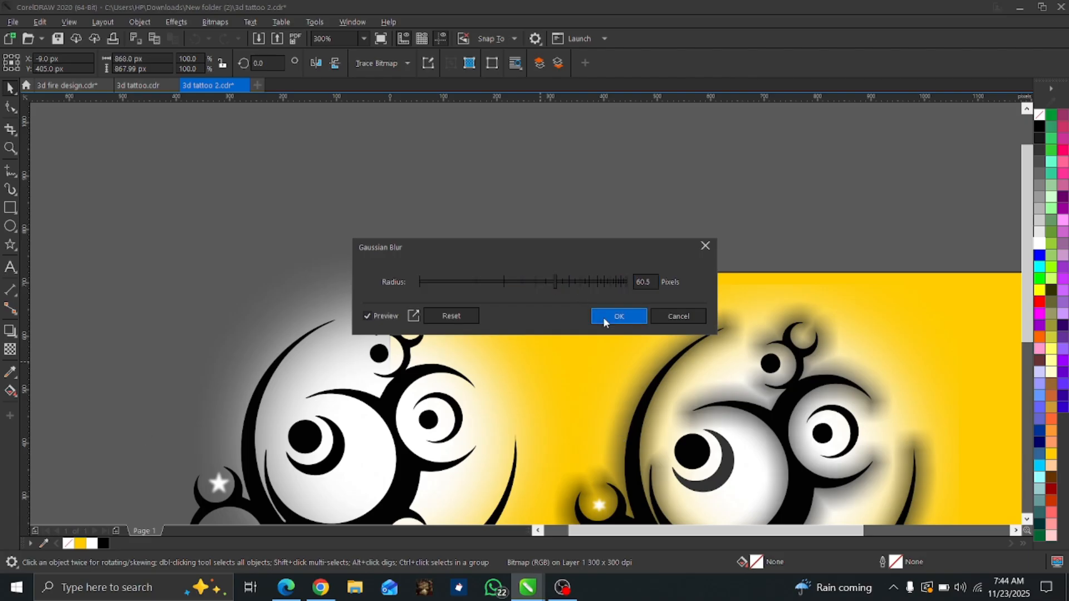
{"action": "scroll", "coordinate": [395, 408], "scroll_direction": "down", "scroll_amount": 2}
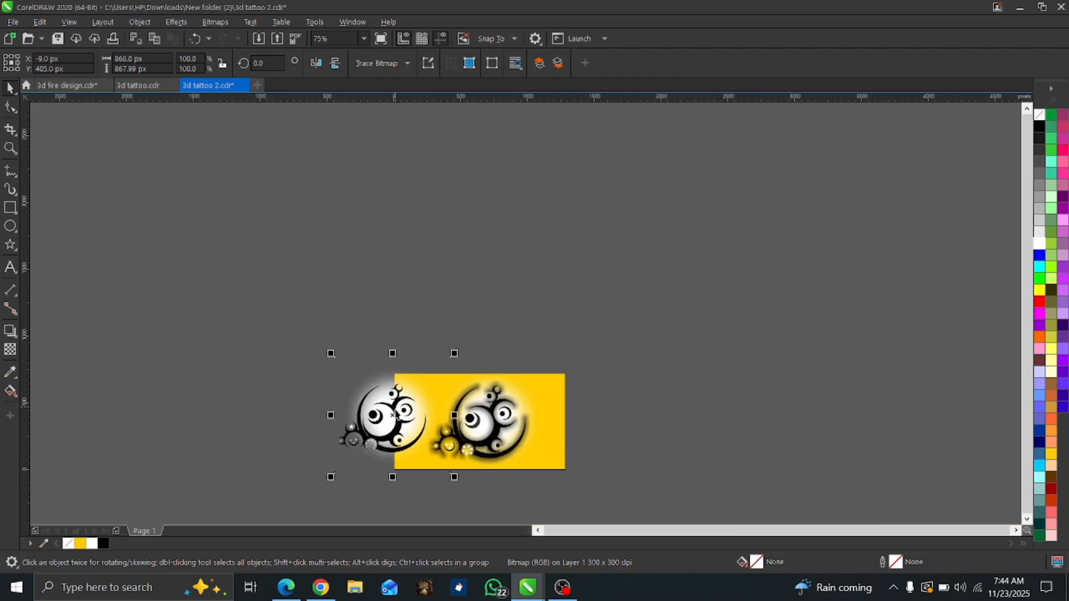
{"action": "scroll", "coordinate": [393, 450], "scroll_direction": "up", "scroll_amount": 1}
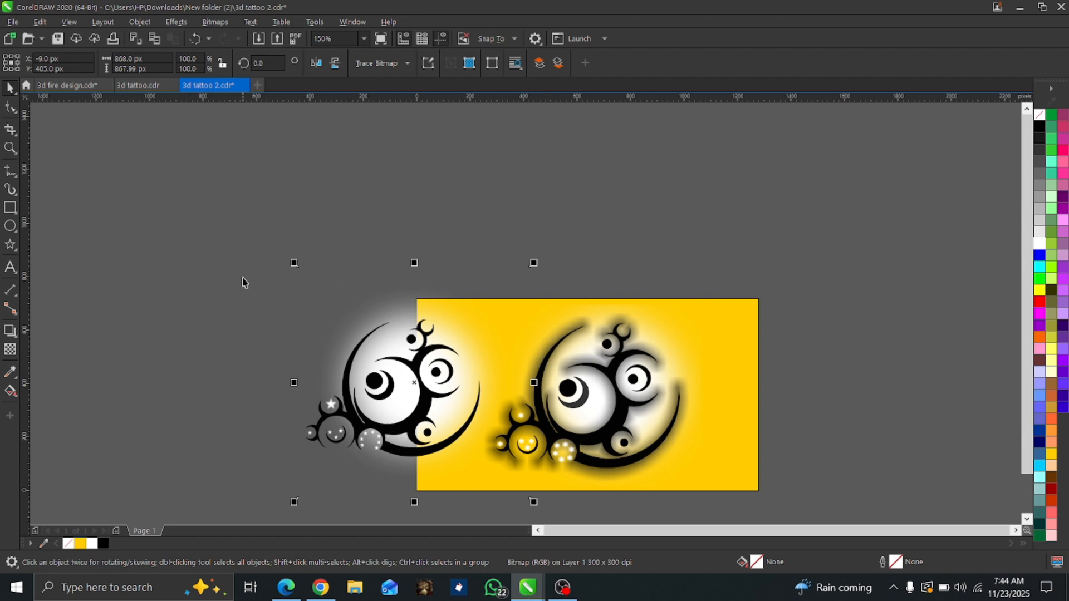
{"action": "left_click", "coordinate": [451, 510]}
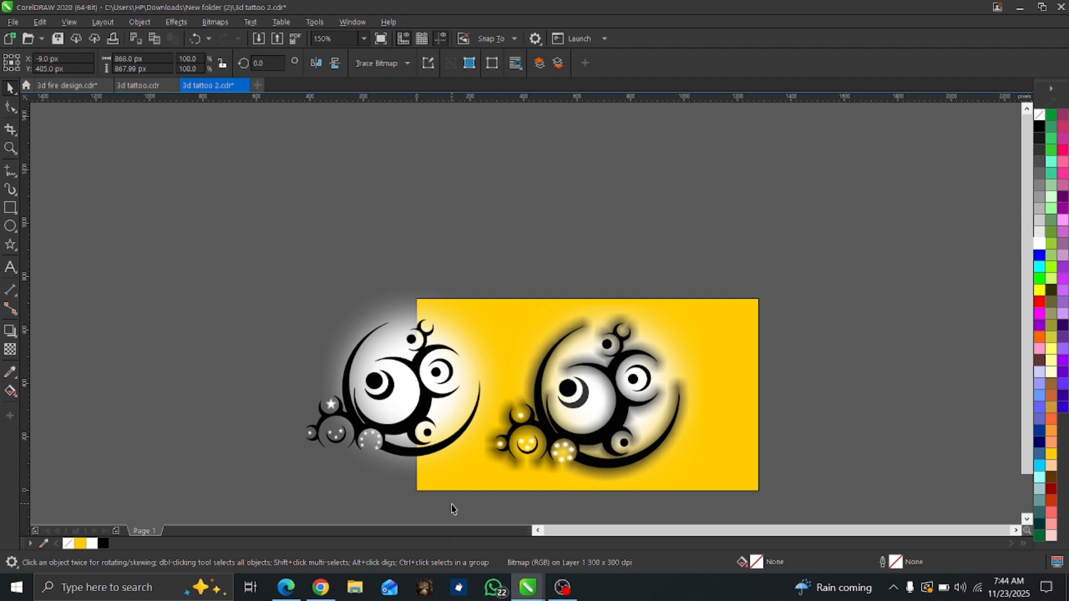
Add a black drop shadow to the traced tattoo, running from its top edge down to its bottom edge, with opacity 100.
{"action": "left_click", "coordinate": [395, 454]}
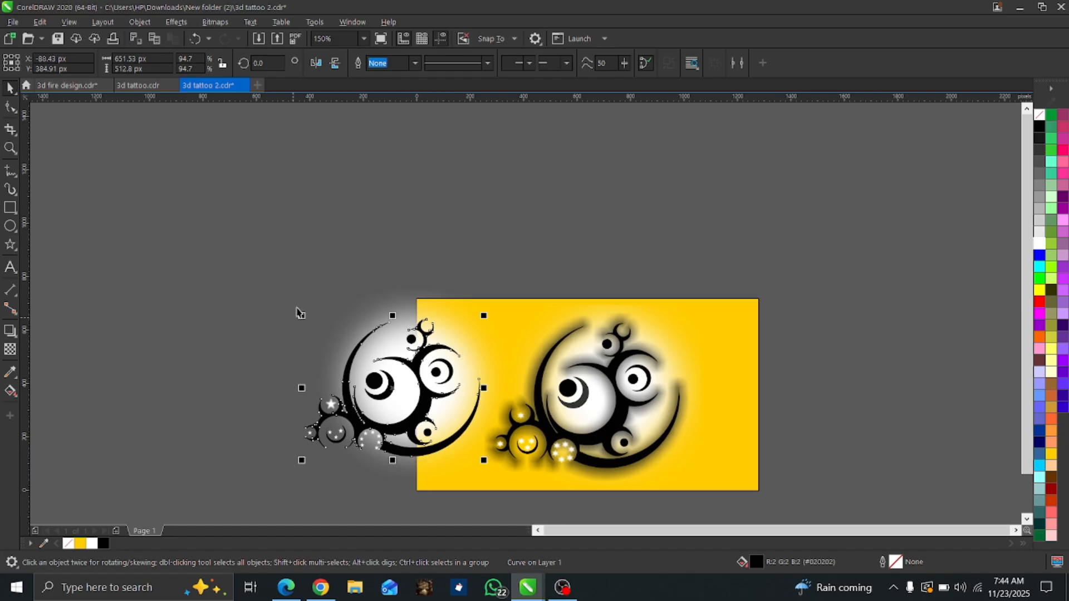
{"action": "left_click", "coordinate": [10, 331]}
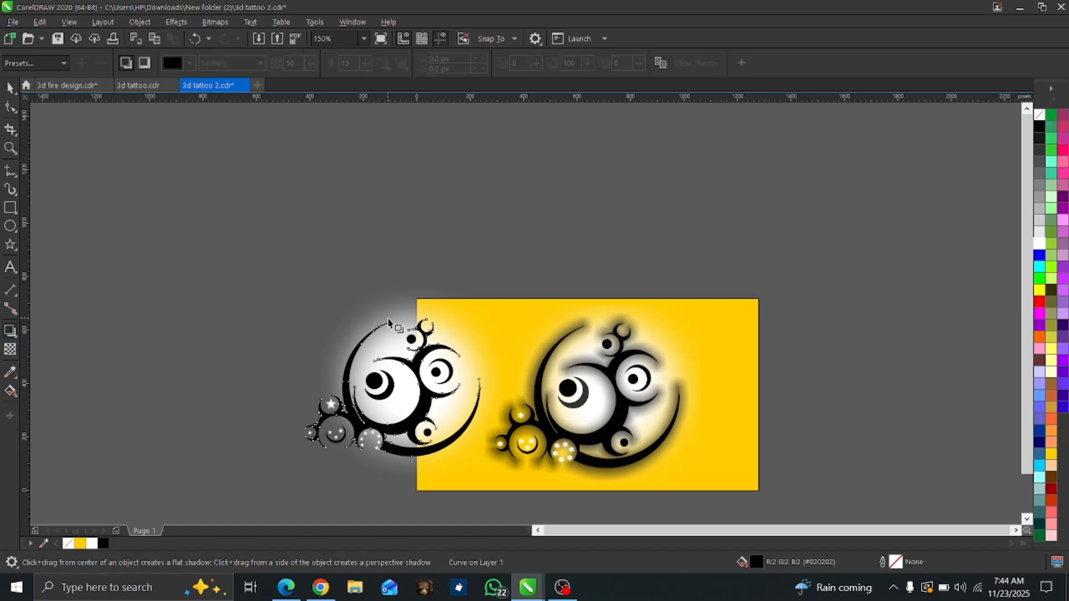
{"action": "left_click_drag", "start_coordinate": [391, 322], "coordinate": [393, 461]}
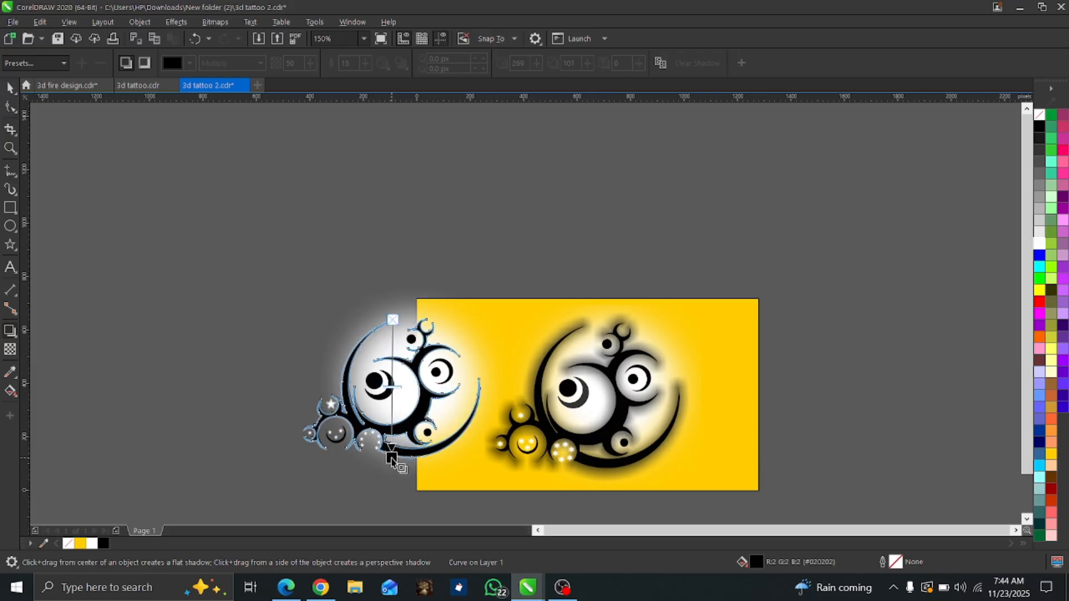
{"action": "left_click_drag", "start_coordinate": [392, 458], "coordinate": [391, 459]}
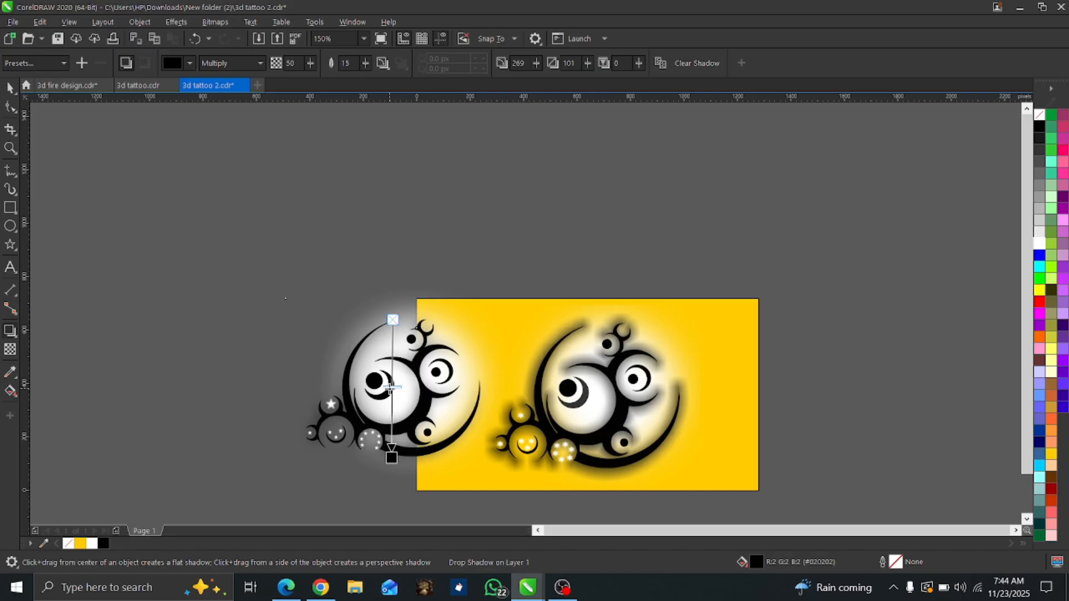
{"action": "left_click_drag", "start_coordinate": [389, 388], "coordinate": [392, 458]}
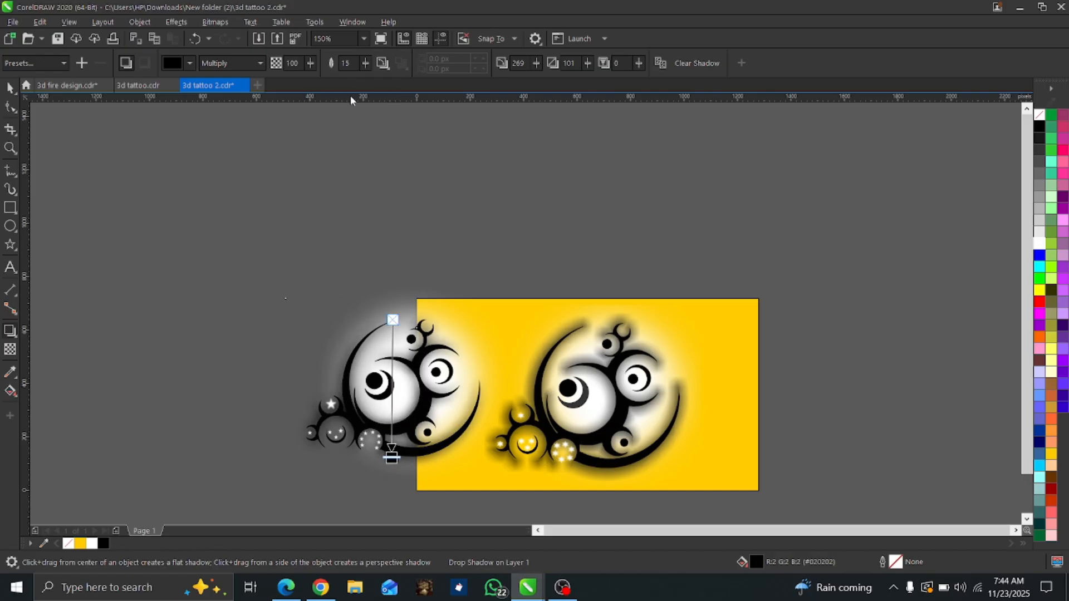
Set the tattoo shadow's feathering direction to Middle and leave the shadow tool.
{"action": "left_click", "coordinate": [382, 65]}
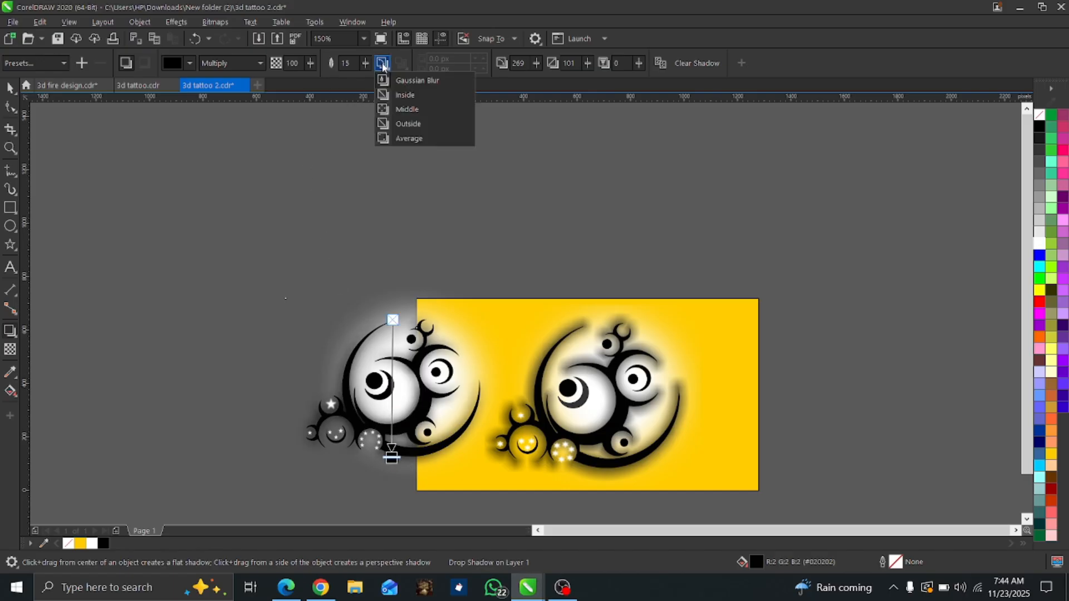
{"action": "left_click", "coordinate": [406, 109]}
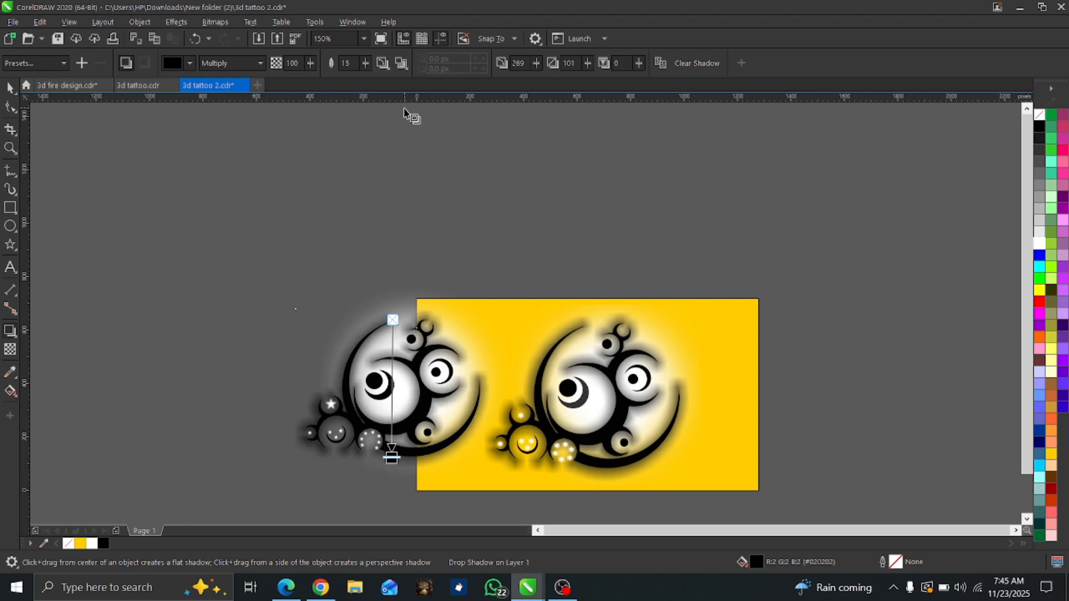
{"action": "left_click", "coordinate": [8, 89]}
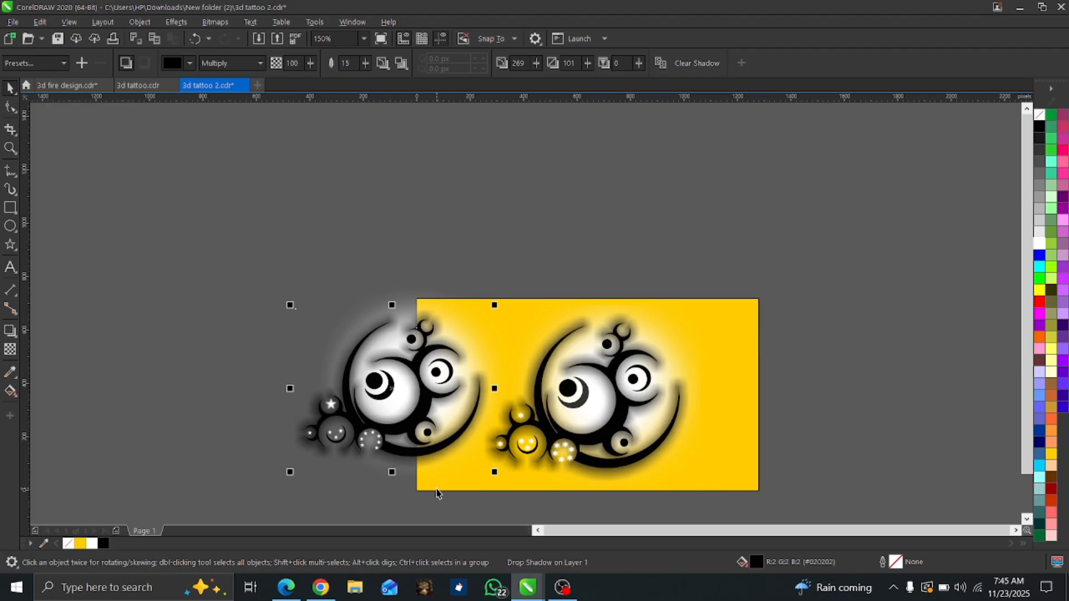